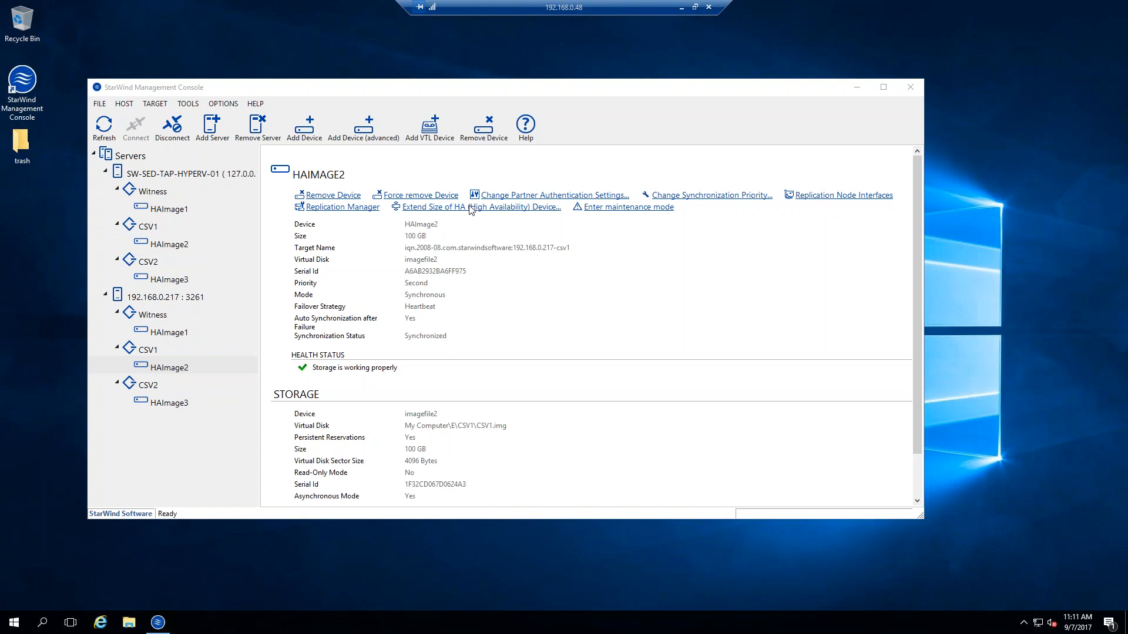
- Compare the properties and health status of HAImage2 (CSV1) and HAImage3 (CSV2) on the SW-SED-TAP-HYPERV-01 server
click(178, 262)
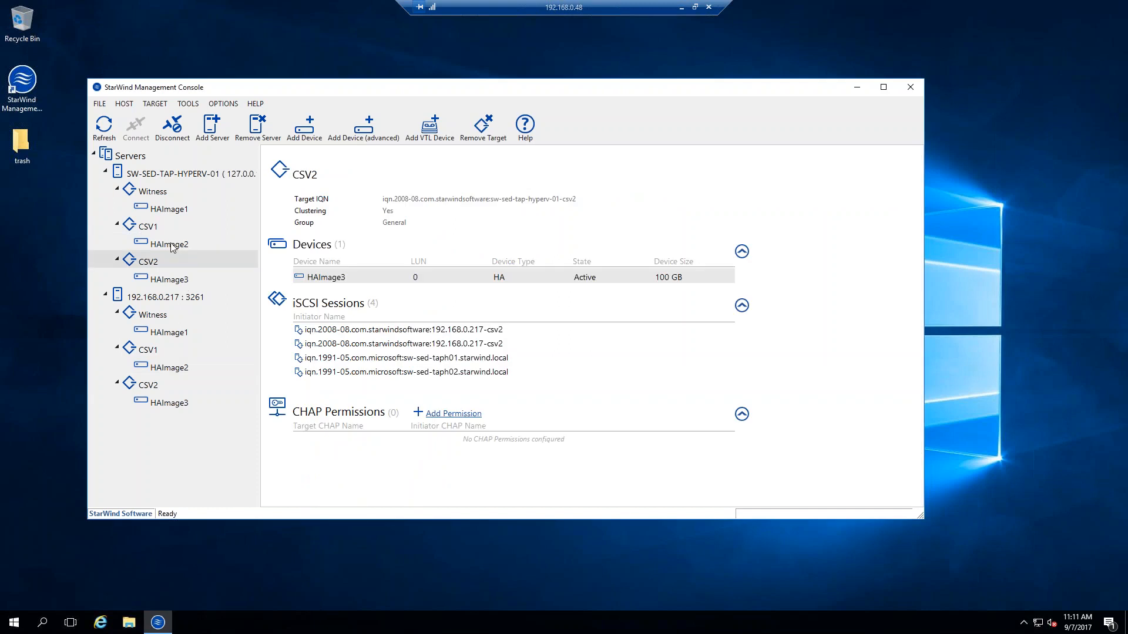
click(176, 283)
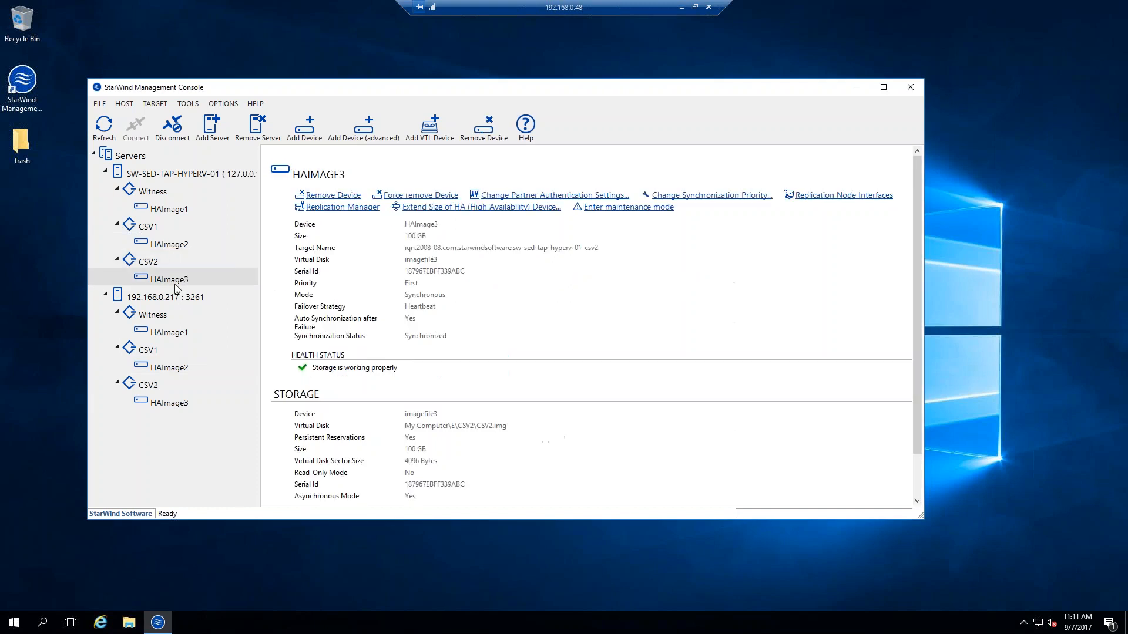
click(164, 245)
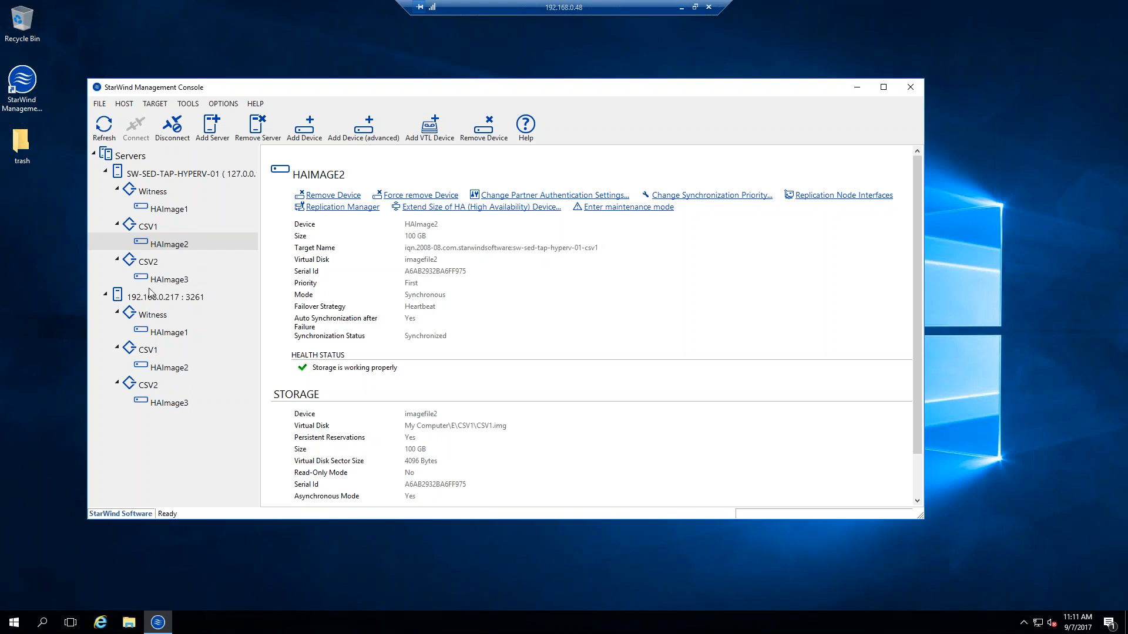
click(172, 282)
click(174, 248)
click(171, 279)
click(168, 247)
click(175, 284)
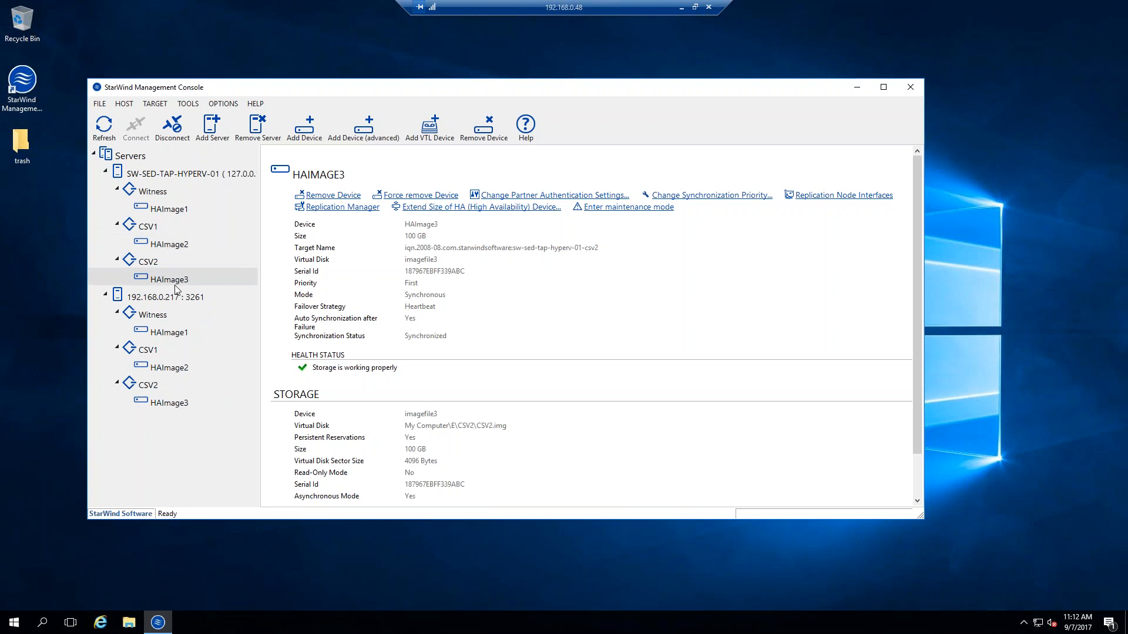
click(170, 247)
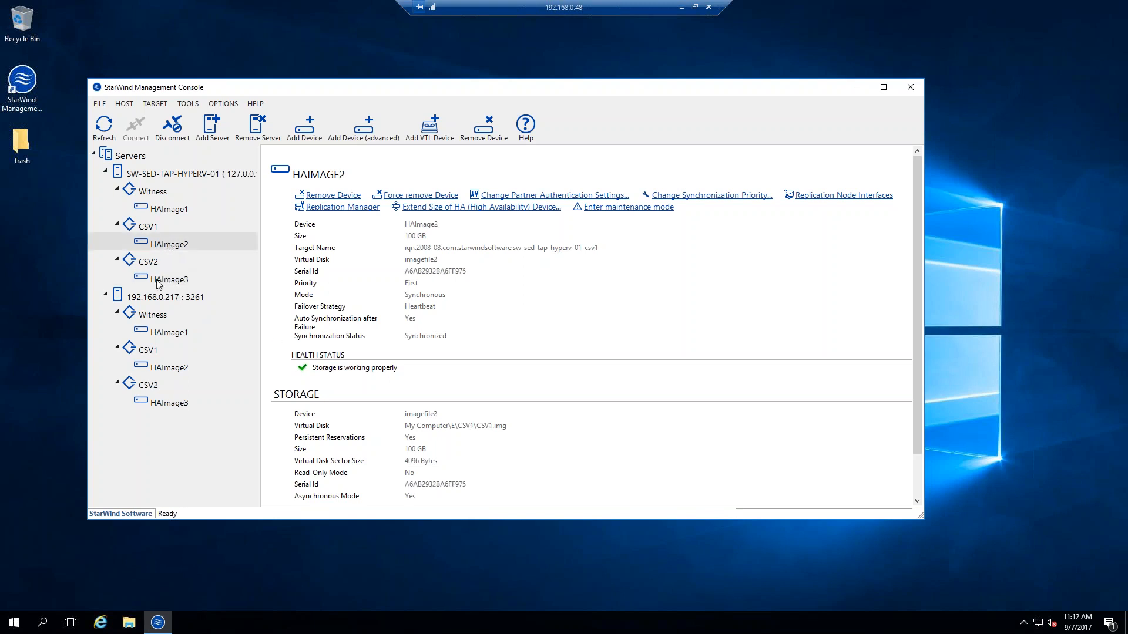
click(165, 275)
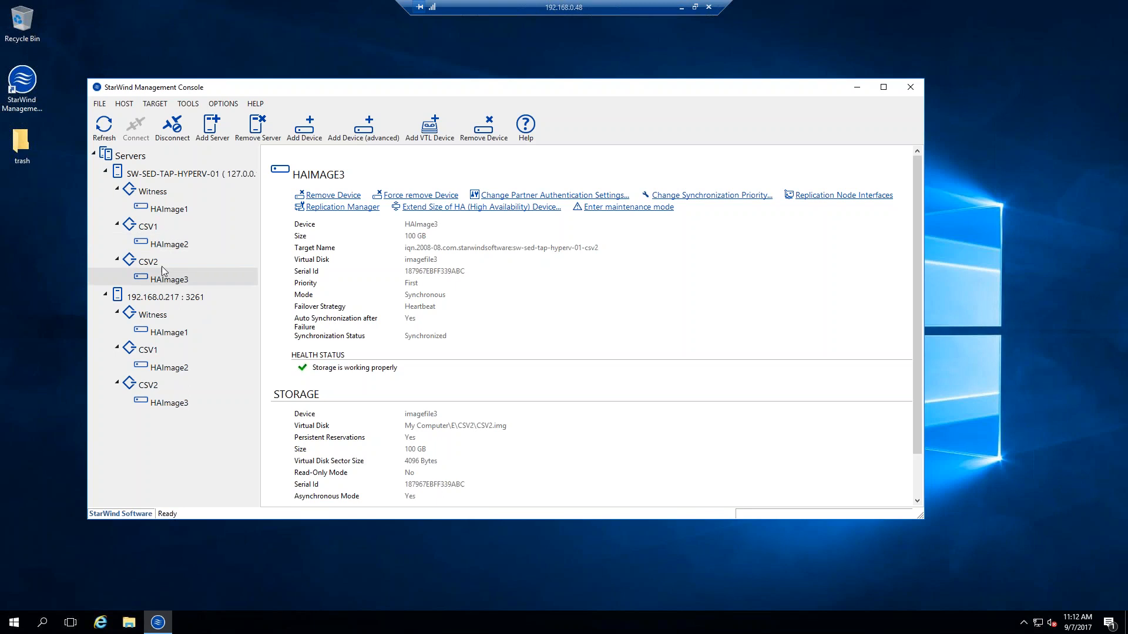
click(163, 251)
- Put HAImage3 under CSV2 on SW-SED-TAP-HYPERV-01 into maintenance mode and accept the client disconnection warning
click(158, 278)
right_click(175, 280)
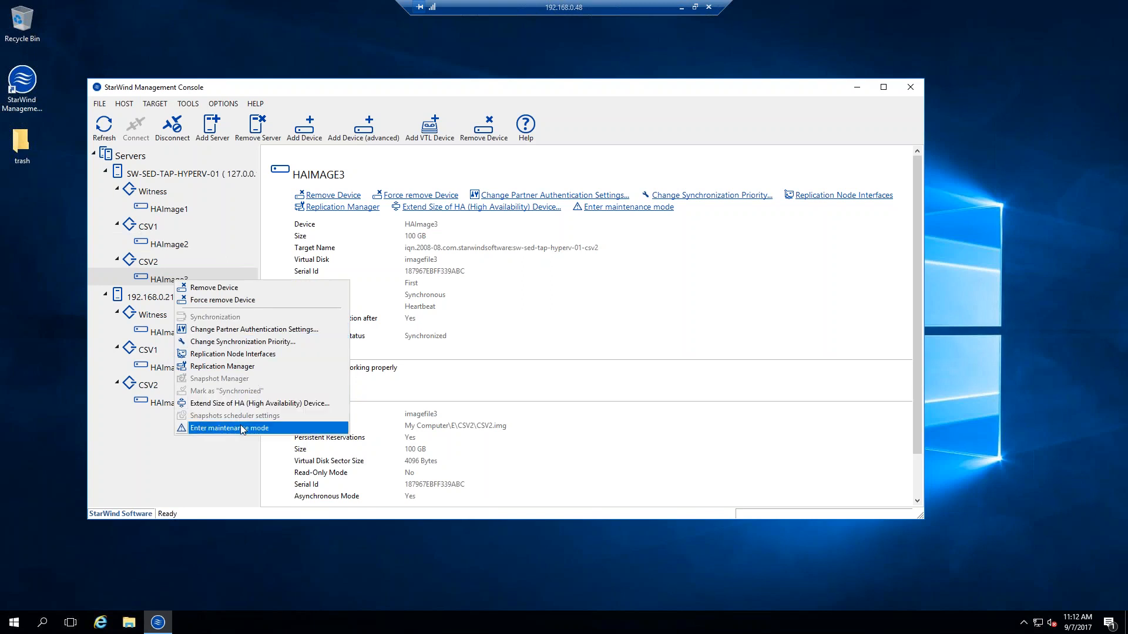
click(206, 429)
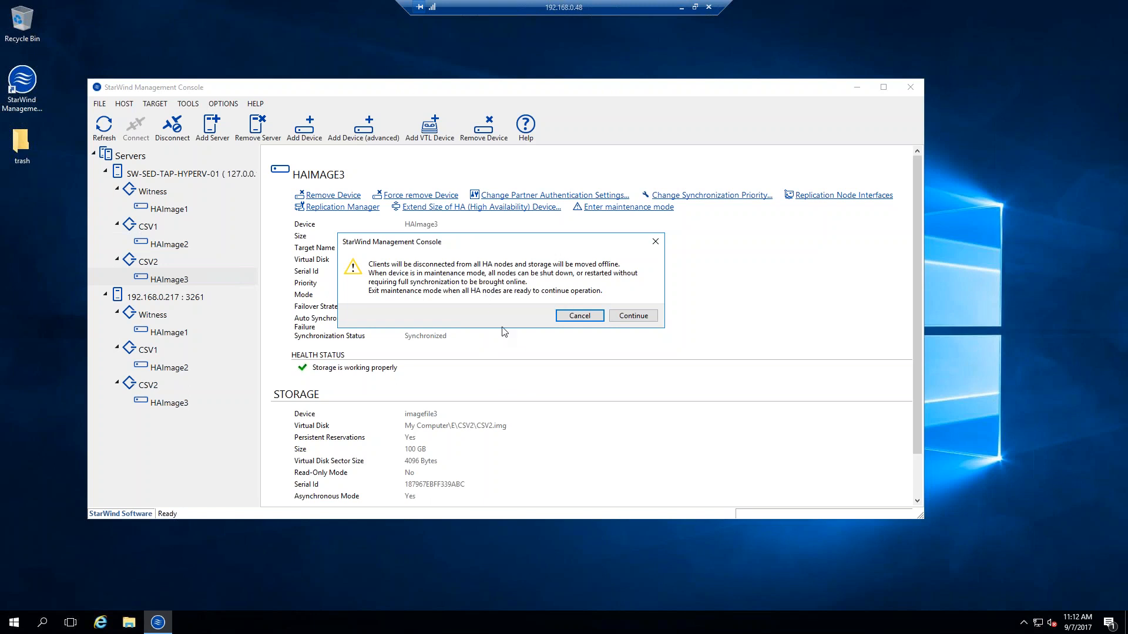
click(633, 316)
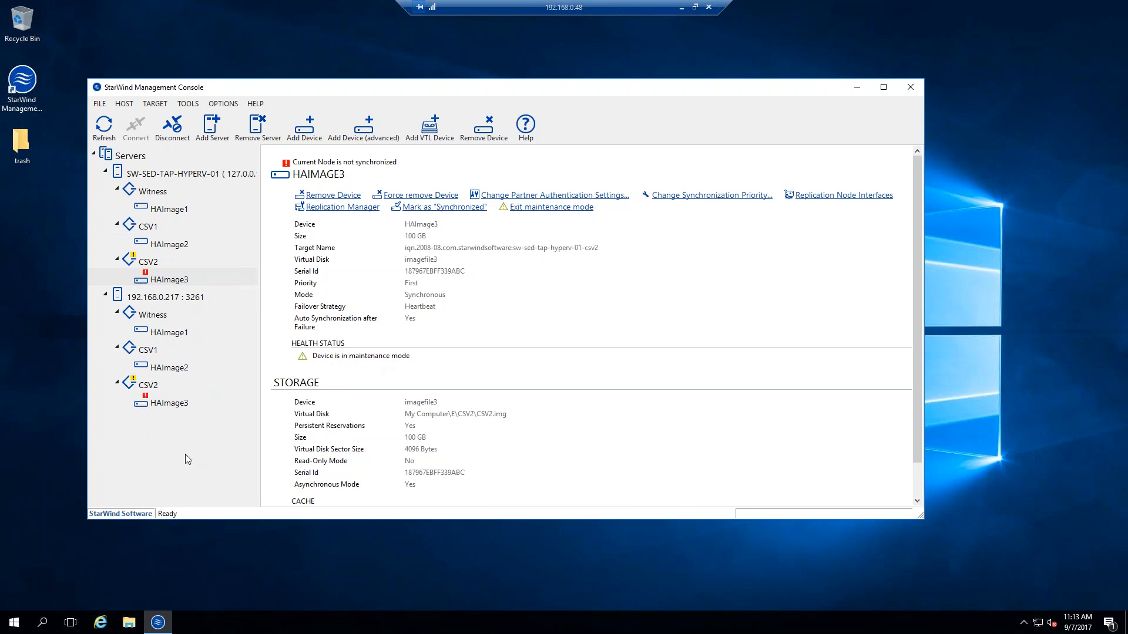
- Check the synchronization and health status of HAImage3 and HAImage2 on both servers
click(166, 283)
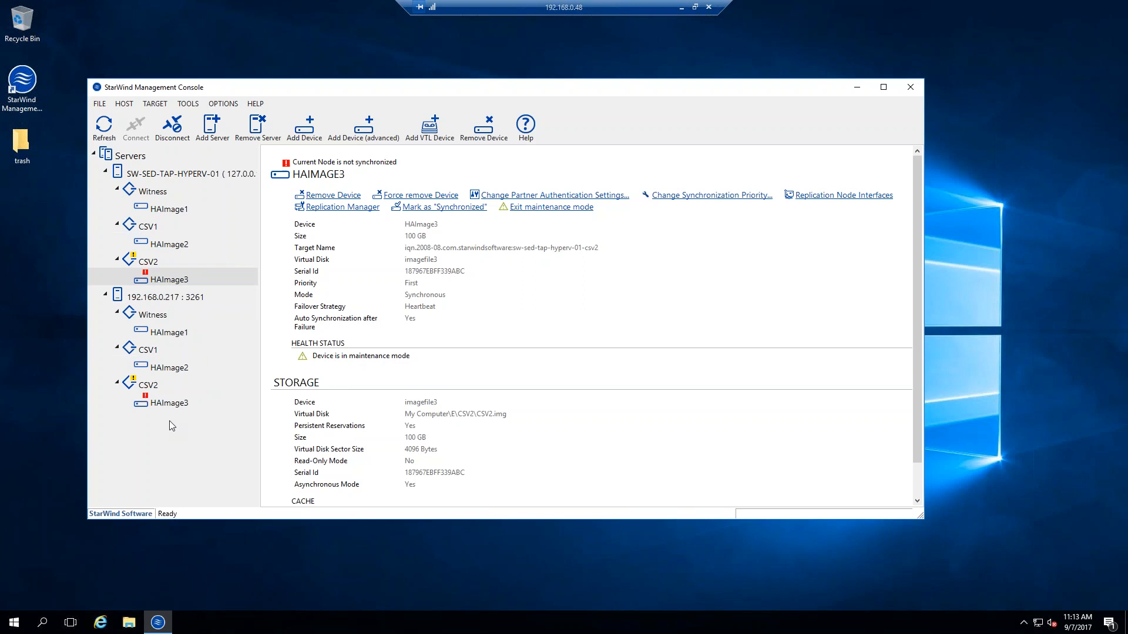
click(169, 404)
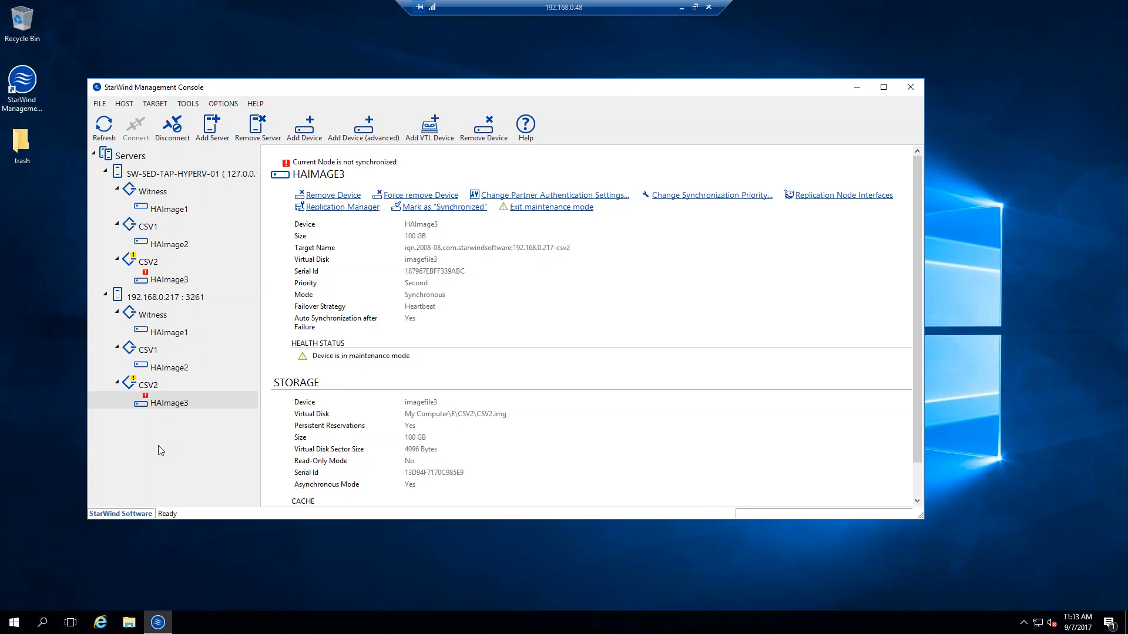
click(164, 367)
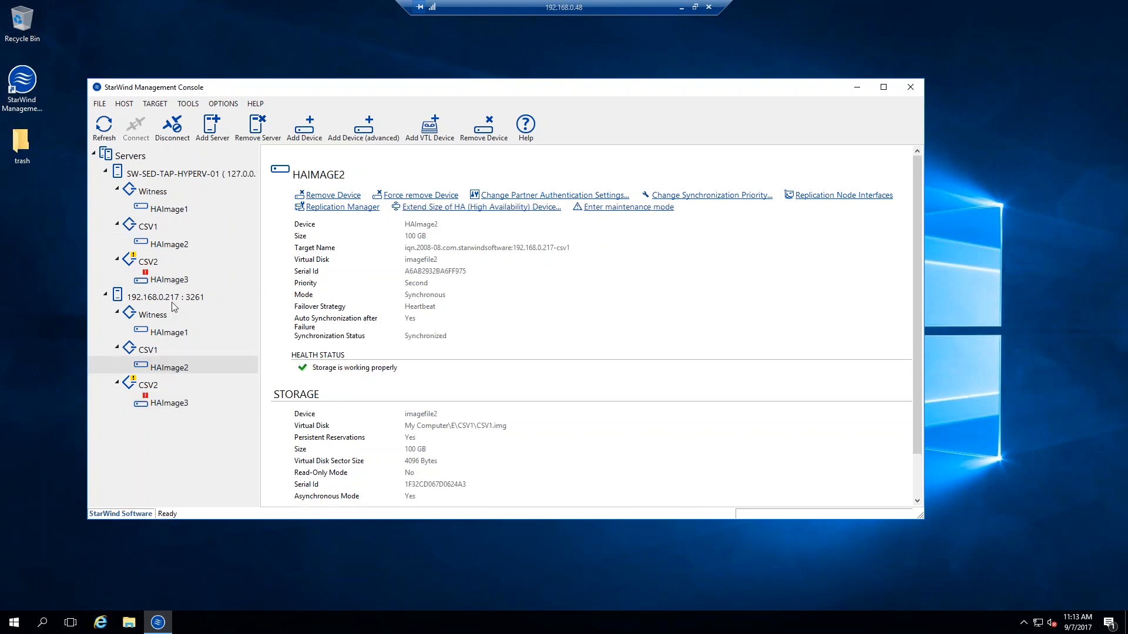
click(161, 245)
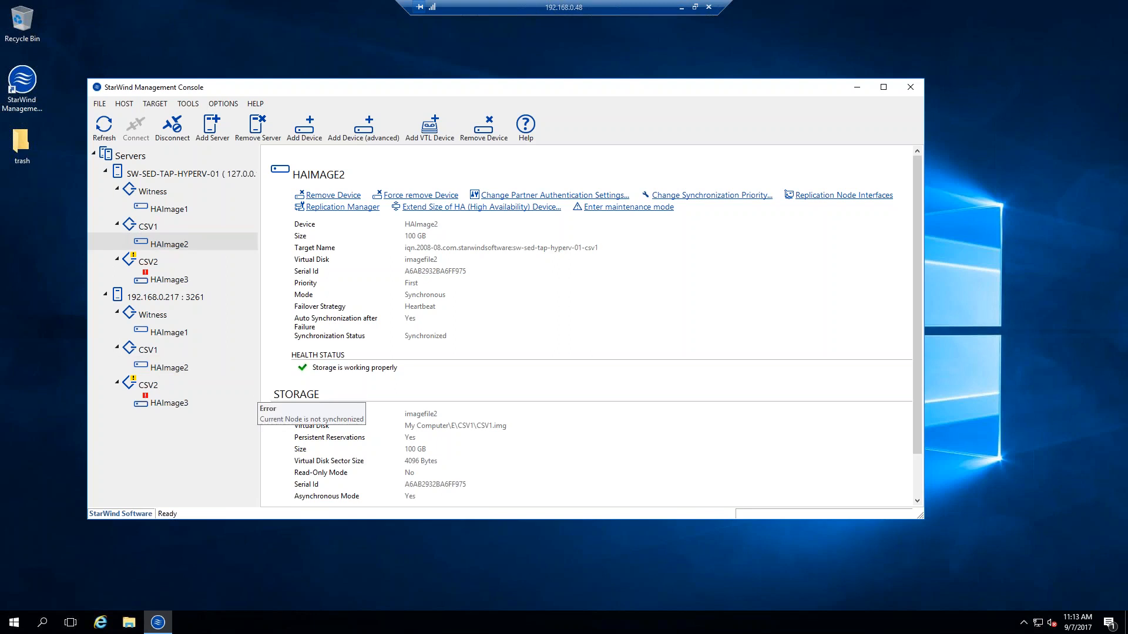
mouse_move(180, 381)
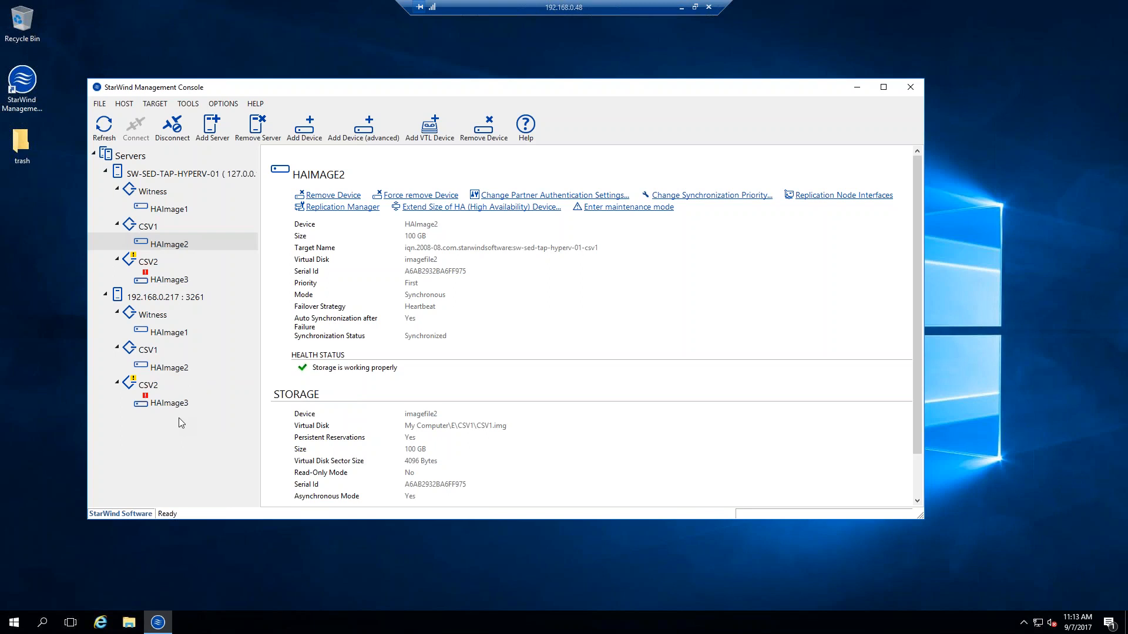
- Stop the StarWind service on this node from an administrator Command Prompt with "net stop starwindservice" and dismiss the console's connection error
right_click(13, 623)
click(86, 459)
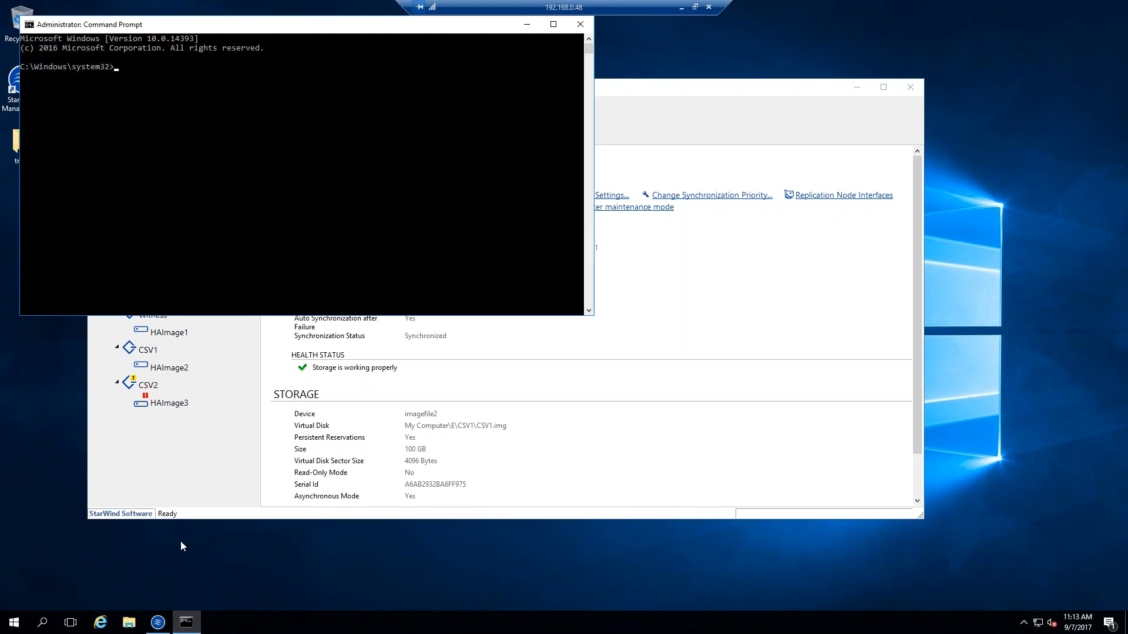
text(net stop starwindservice)
key(Return)
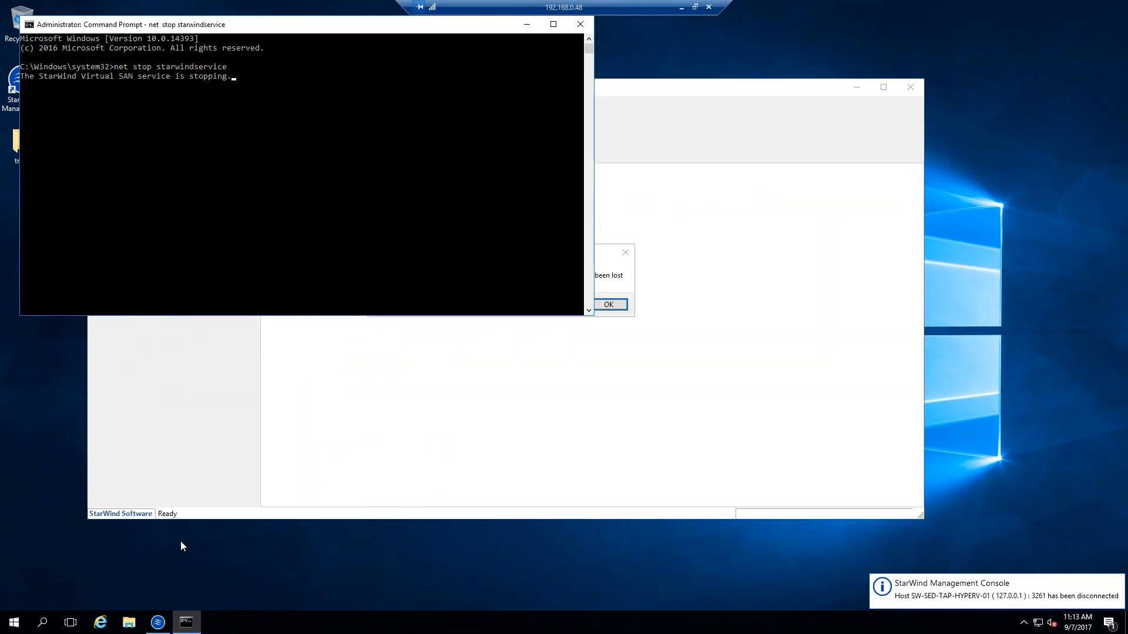
click(692, 276)
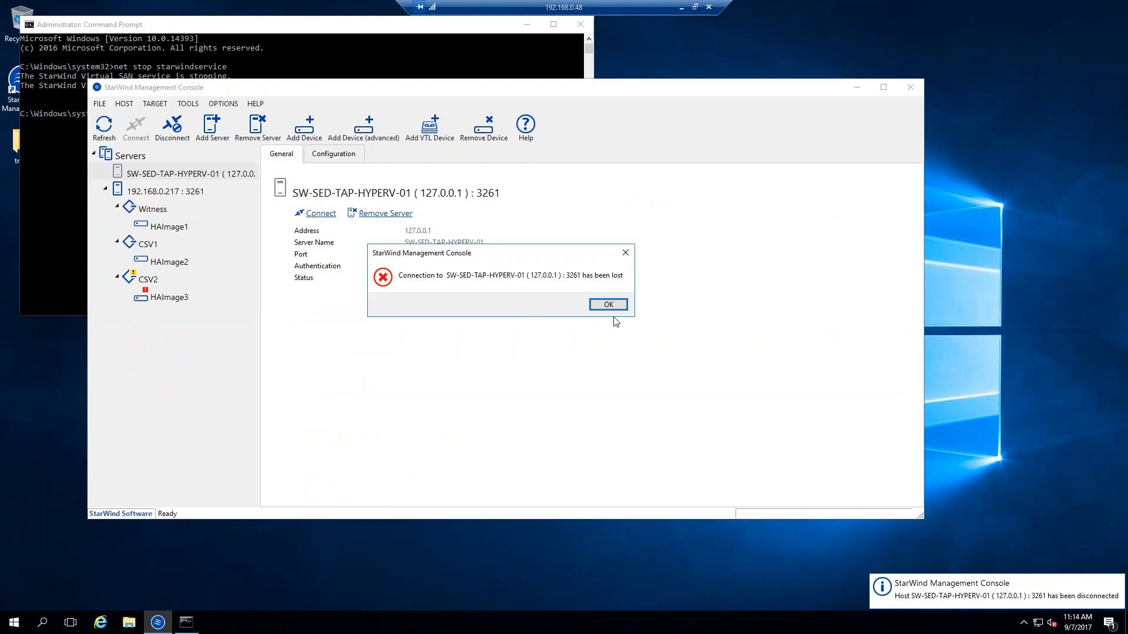
click(608, 305)
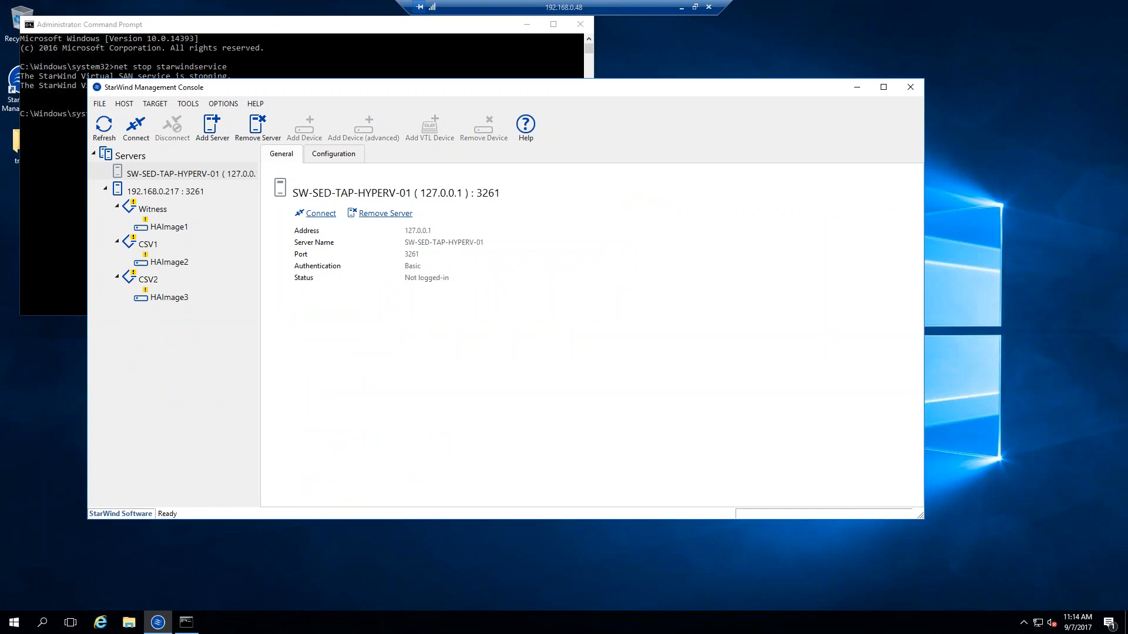
- Switch to the 192.168.0.217 remote session and run "net stop starwindservice" in an administrator Command Prompt
click(682, 7)
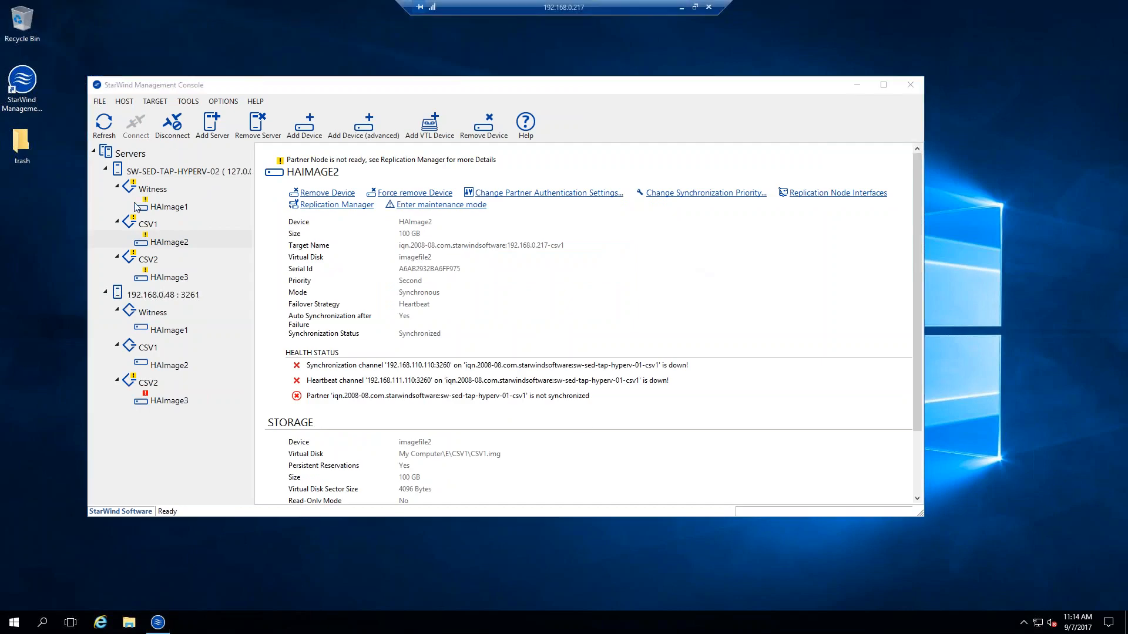
right_click(15, 622)
click(74, 458)
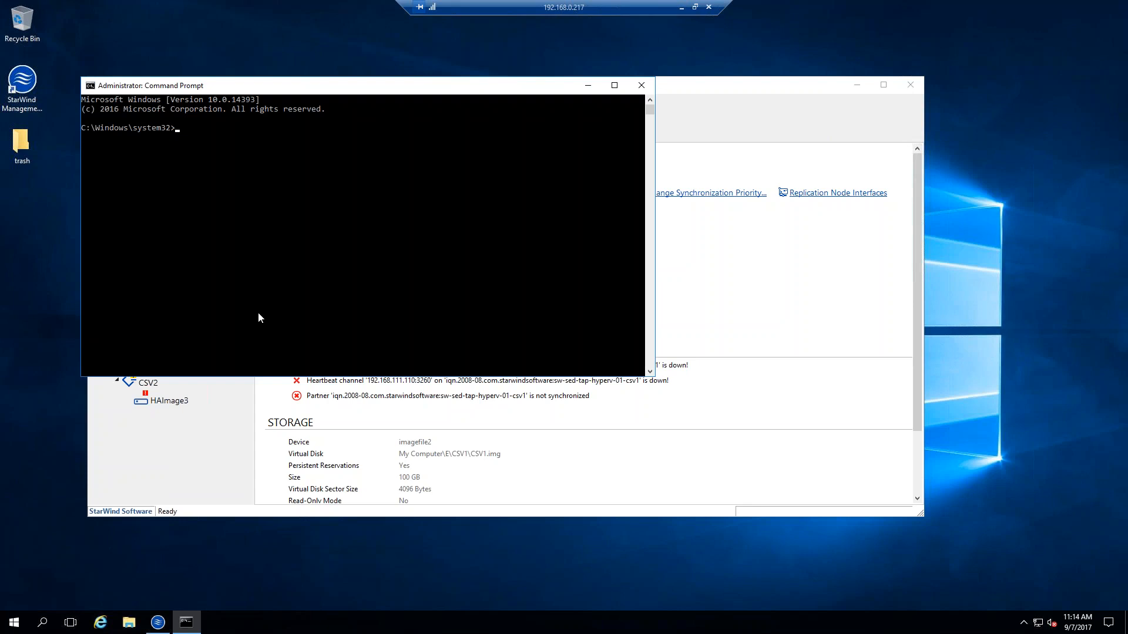
text(net stop s)
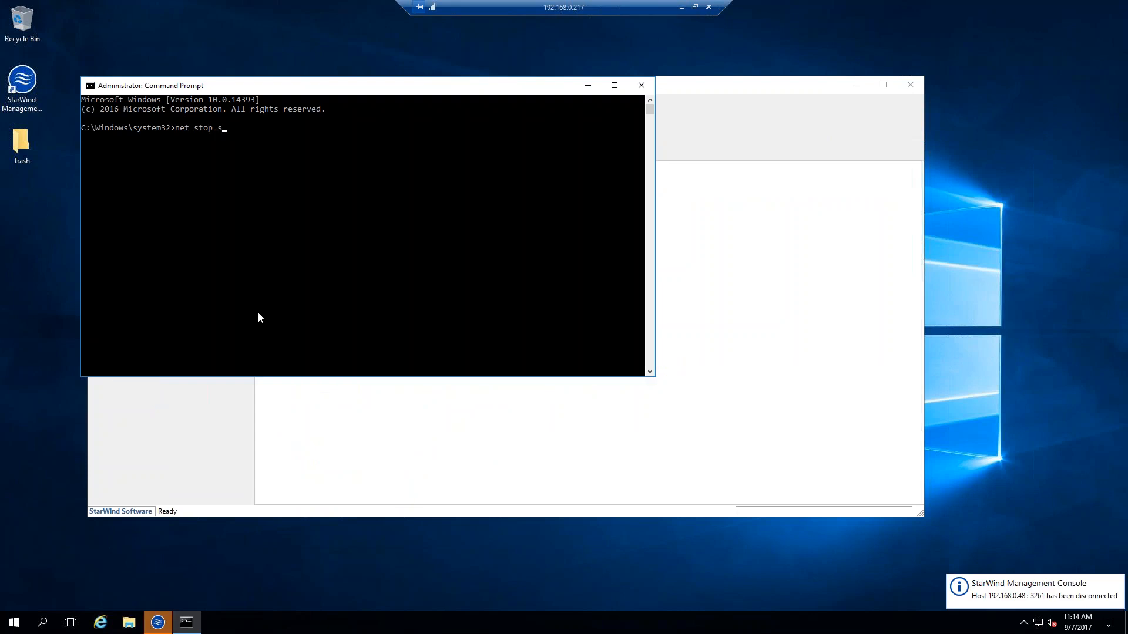
text(tarwindservice)
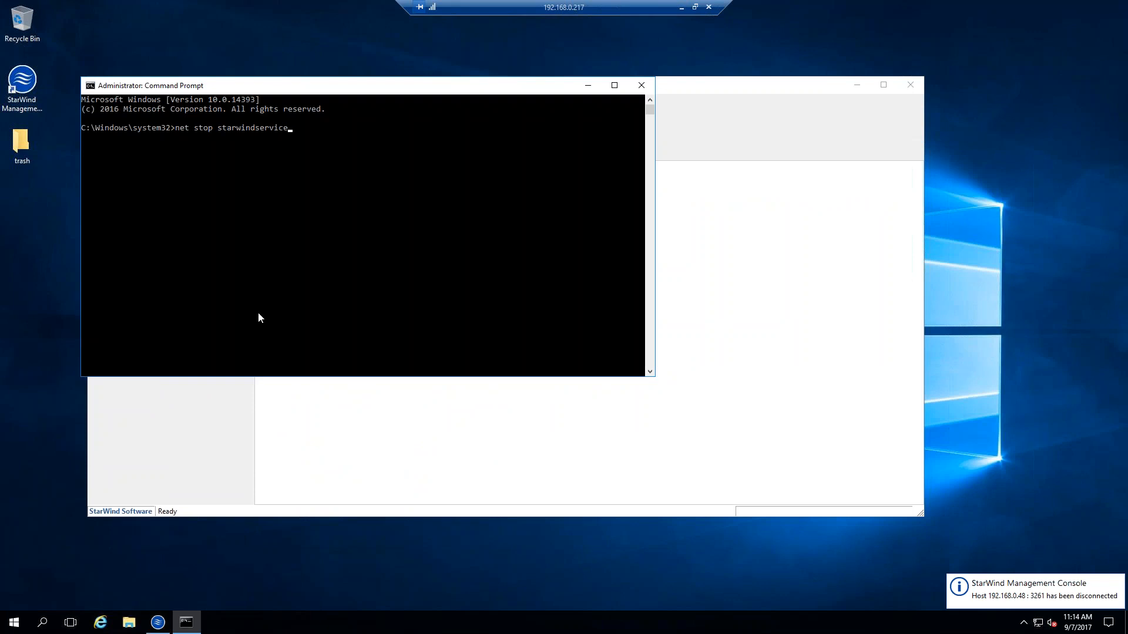
key(Return)
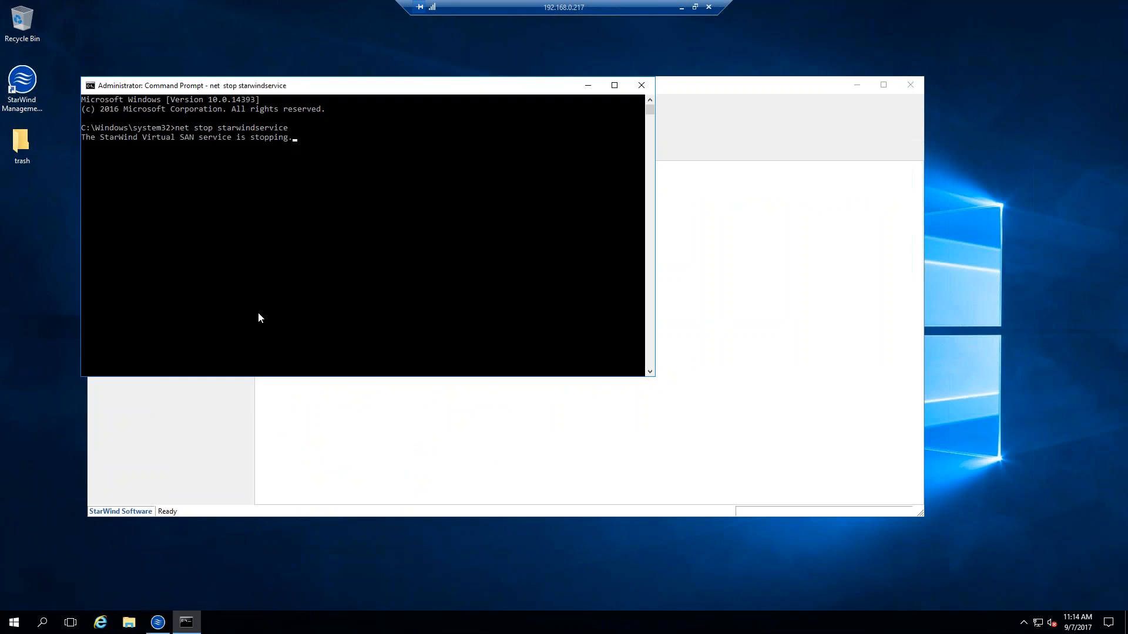
- Return to the StarWind Management Console, refresh the SW-SED-TAP-HYPERV-02 server and acknowledge the lost-connection errors for both servers
click(159, 624)
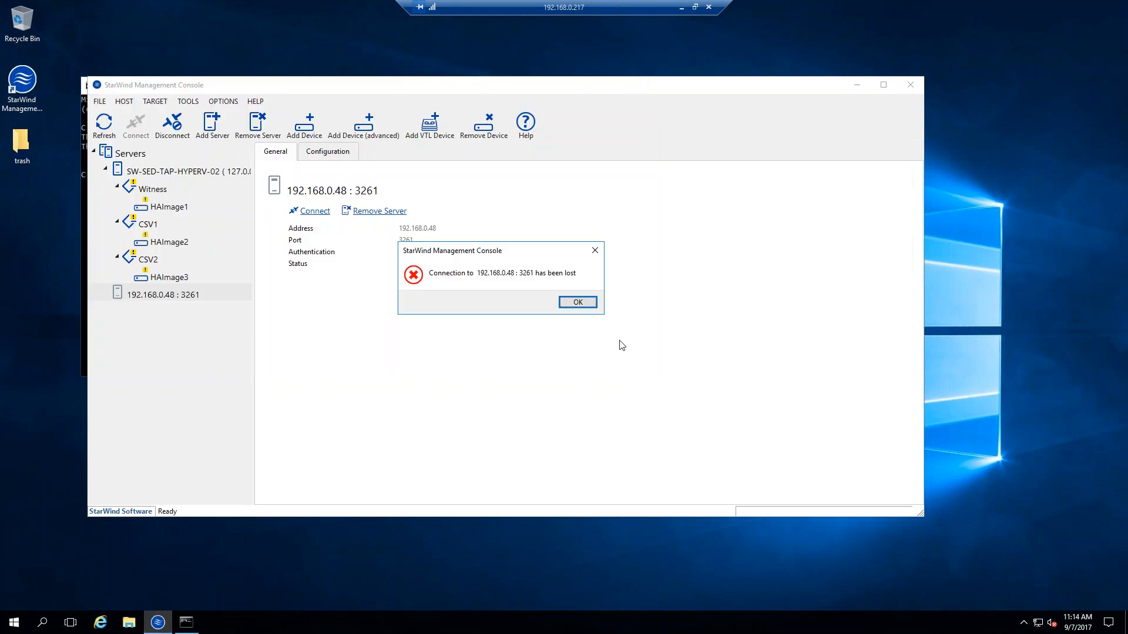
click(577, 302)
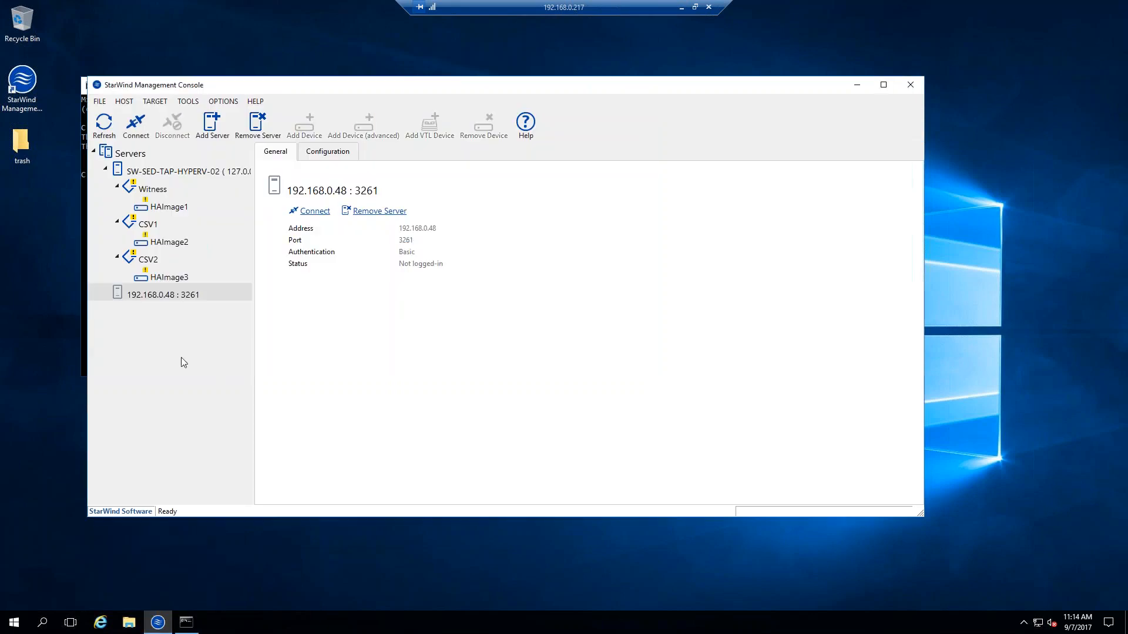
click(104, 124)
mouse_move(299, 83)
mouse_down()
mouse_move(325, 109)
mouse_move(308, 68)
mouse_up()
click(167, 156)
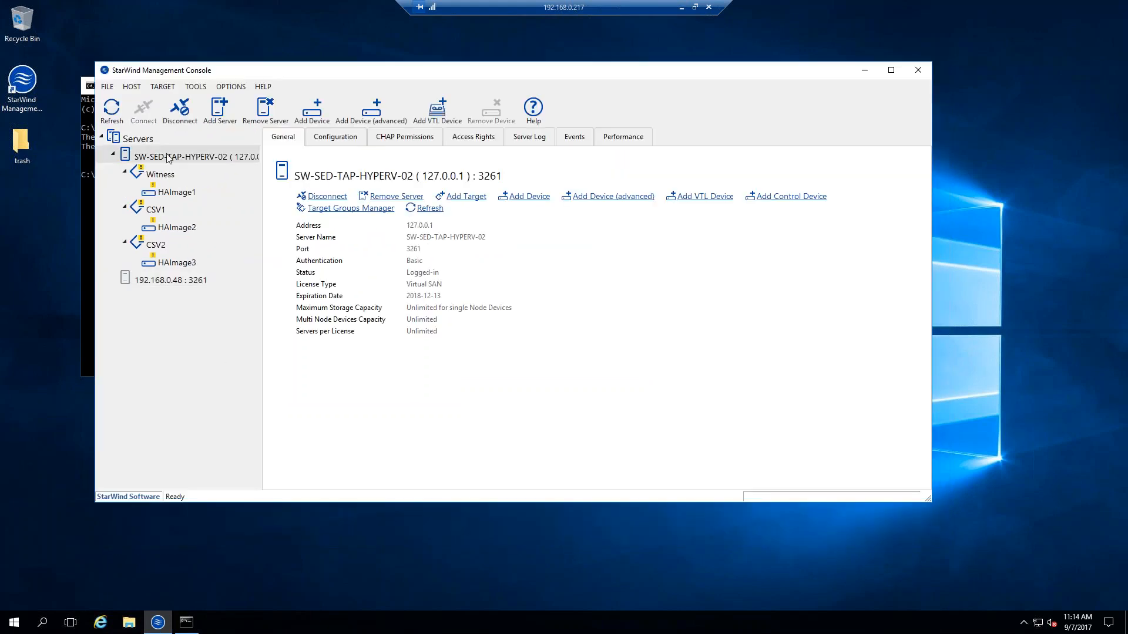
click(110, 109)
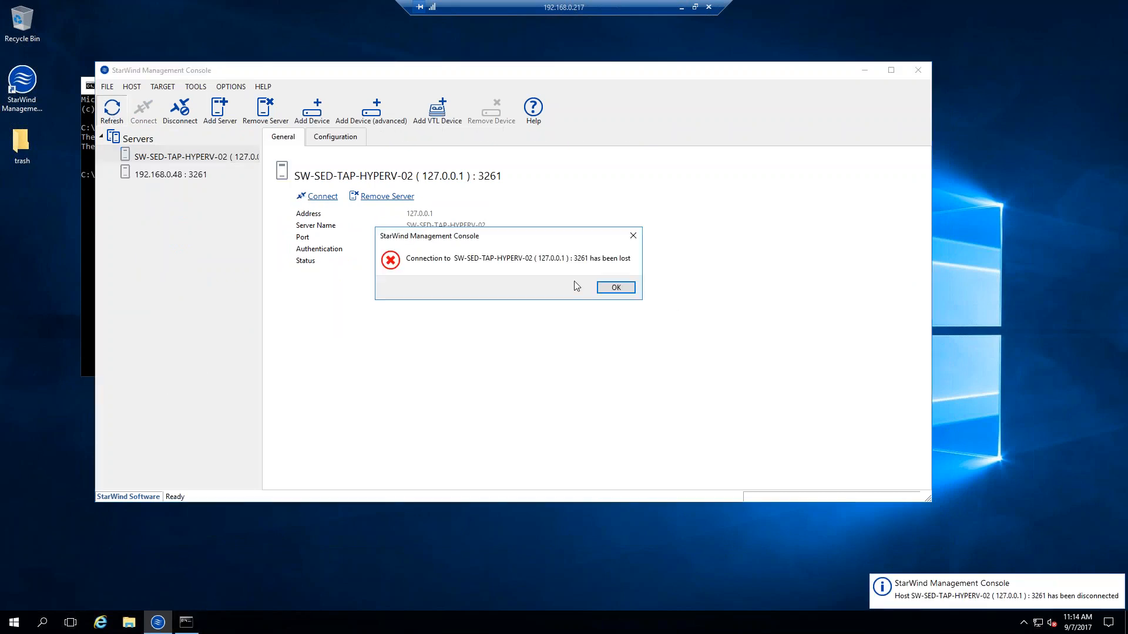
click(614, 287)
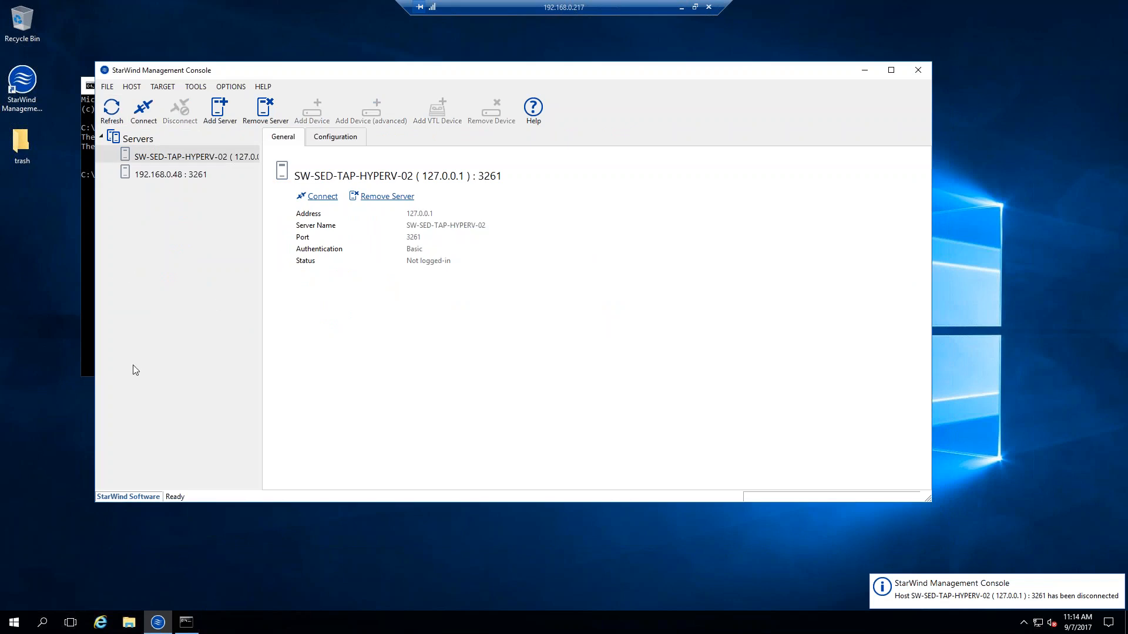
- Switch back to the Command Prompt and start the StarWind service with "net start starwindservice"
drag(298, 75, 404, 72)
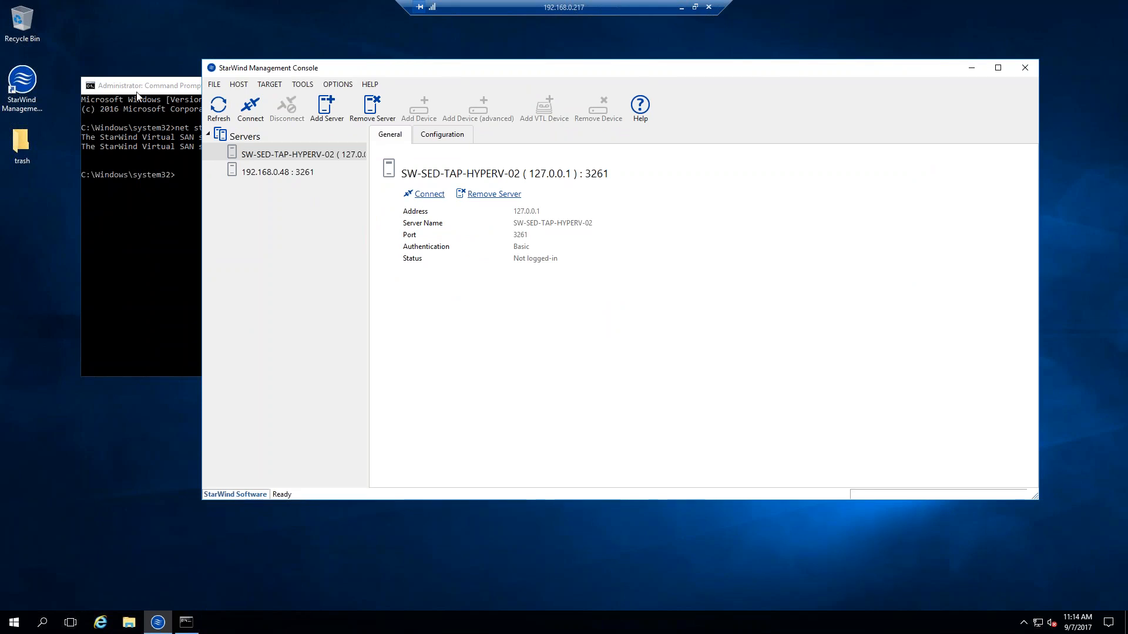
click(137, 94)
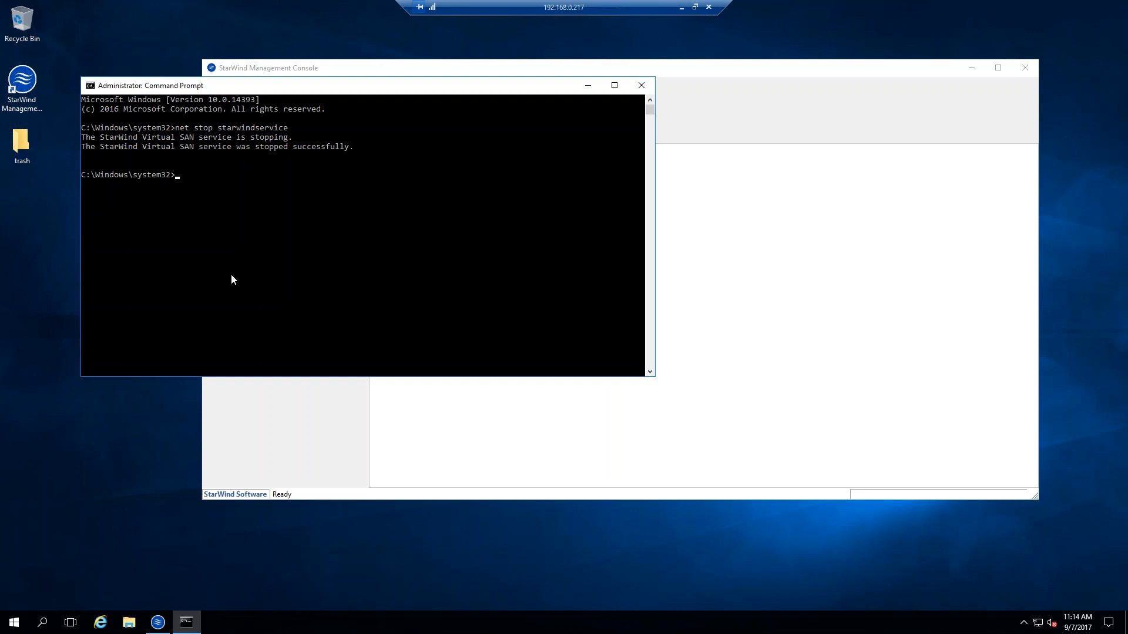
key(Up)
key(Left)
key(Left)
key(Left)
key(Left)
key(Left)
key(Left)
key(Left)
key(BackSpace)
key(BackSpace)
text(art)
key(Return)
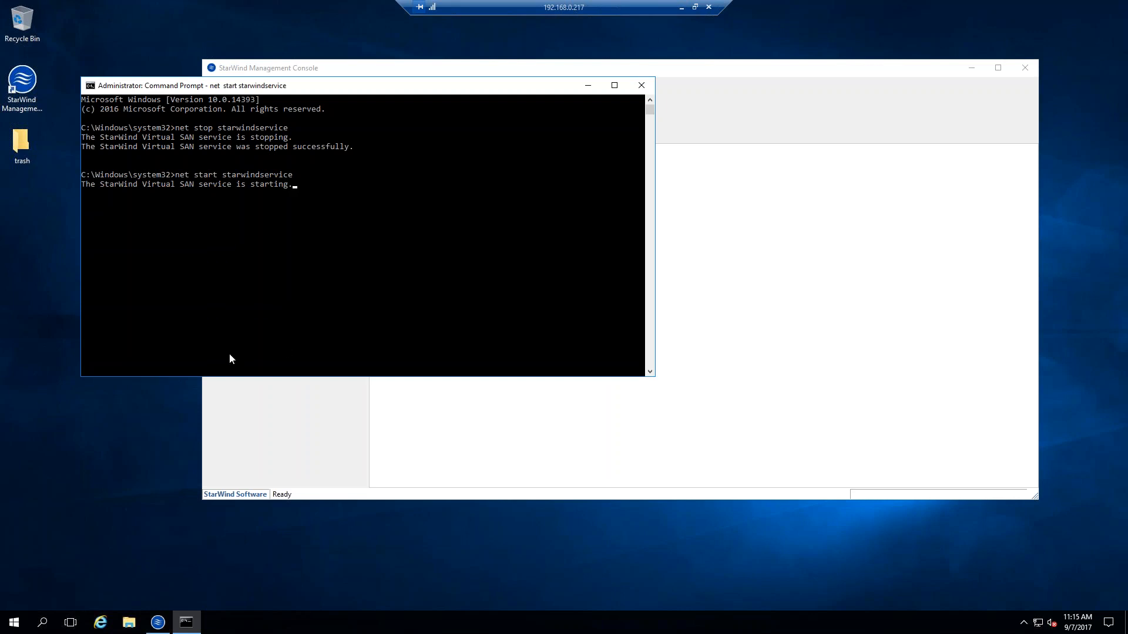
- Return to the StarWind Management Console and reconnect to the SW-SED-TAP-HYPERV-02 server
click(861, 278)
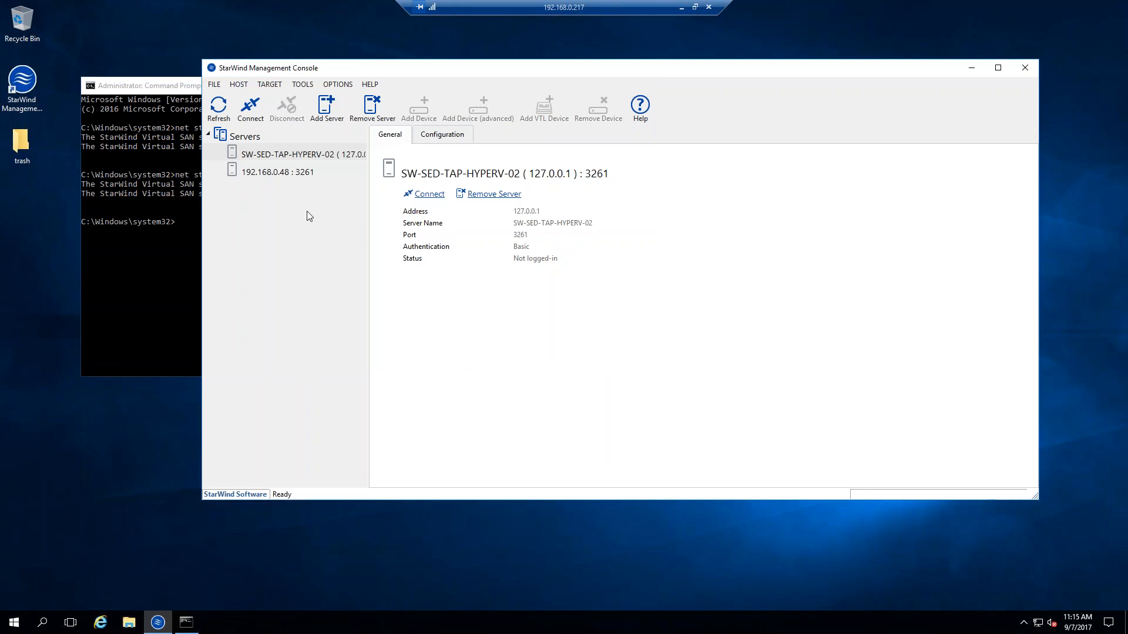
click(275, 172)
click(271, 154)
click(254, 121)
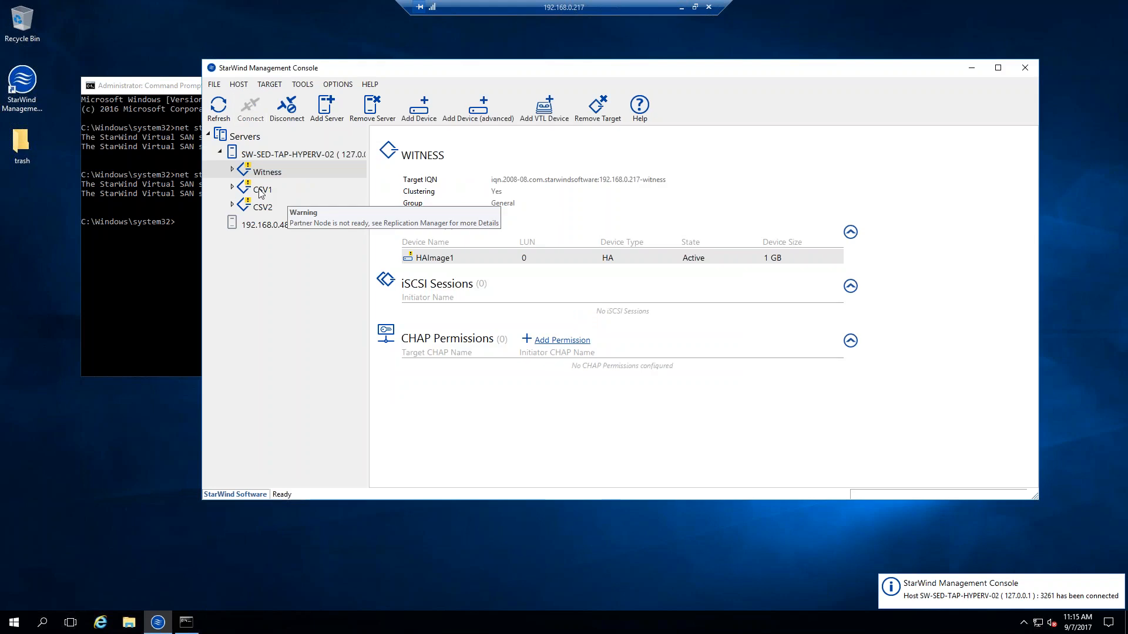
- Expand the Witness, CSV1 and CSV2 targets and inspect the synchronization and health status of HAImage1 and HAImage2
click(232, 169)
click(232, 204)
click(232, 240)
click(285, 190)
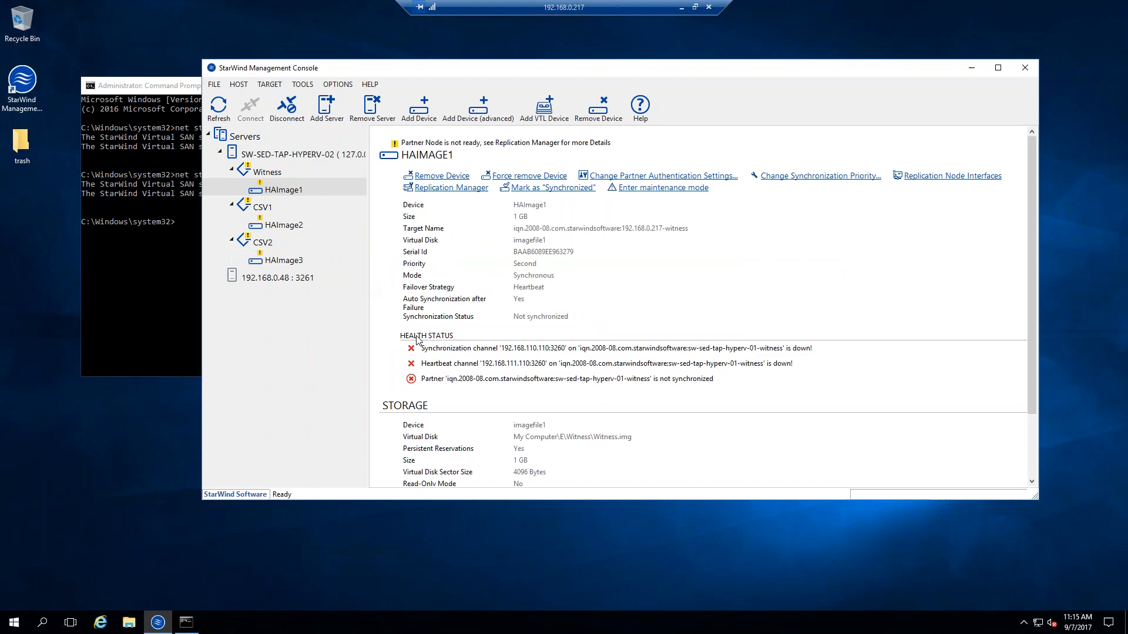
click(281, 227)
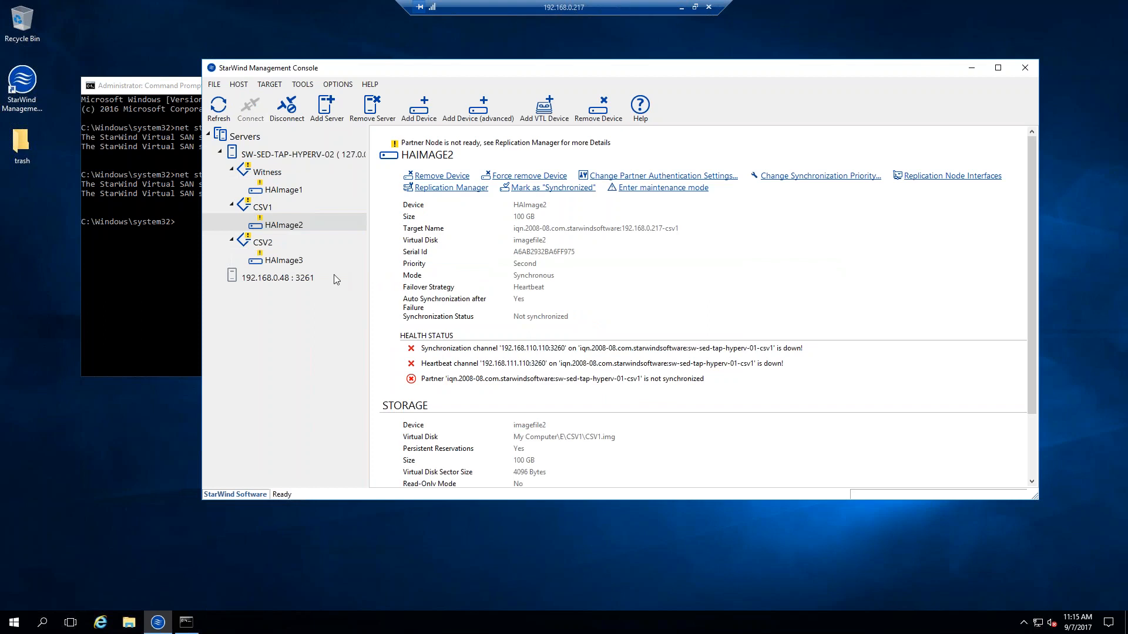
- Inspect the synchronization and health status of HAImage3 under the CSV2 target
click(299, 262)
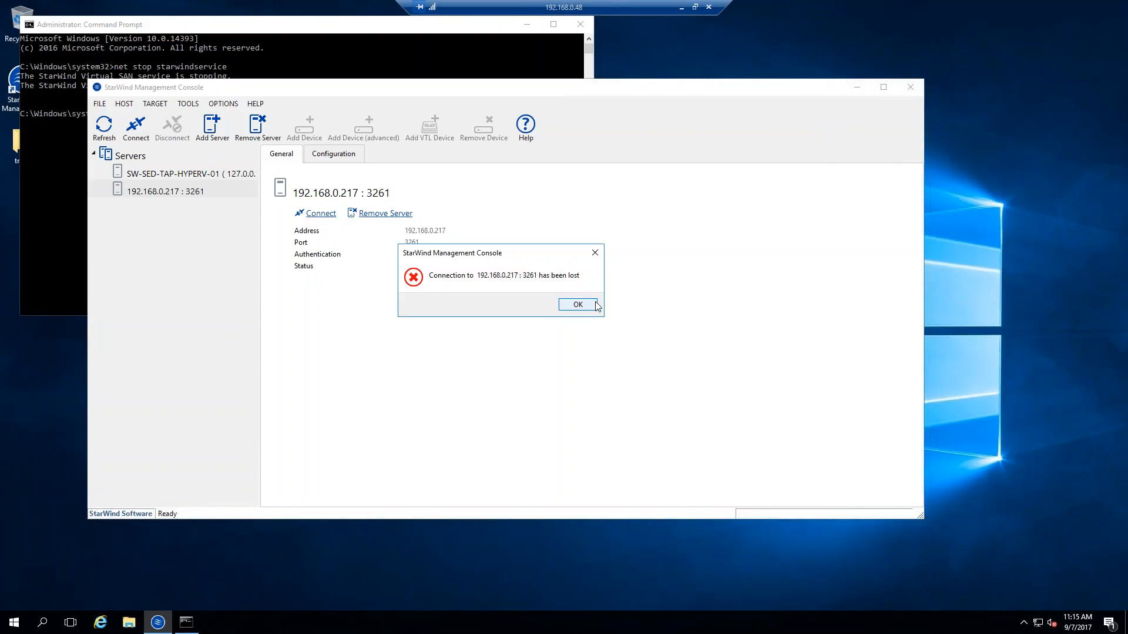
- On the 192.168.0.48 node, acknowledge the lost-connection error and start the StarWind service from the Command Prompt with "net start starwindservice"
click(594, 304)
click(318, 41)
key(Up)
key(BackSpace)
key(BackSpace)
text(art)
key(Return)
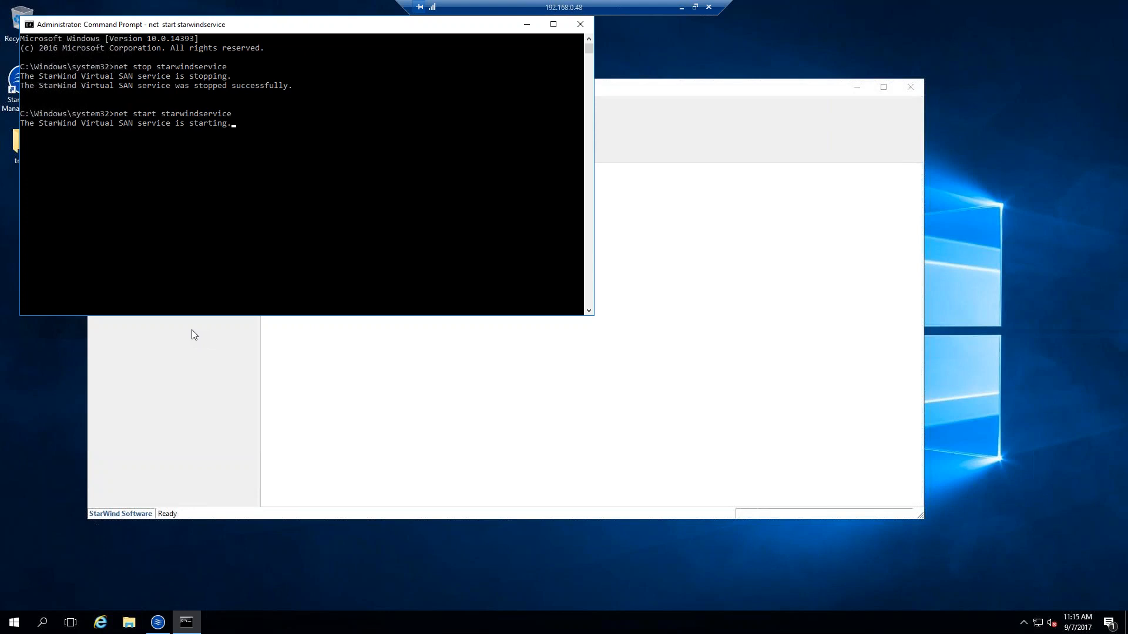
- Return to the StarWind Management Console and connect to the SW-SED-TAP-HYPERV-01 and 192.168.0.217 servers
click(188, 440)
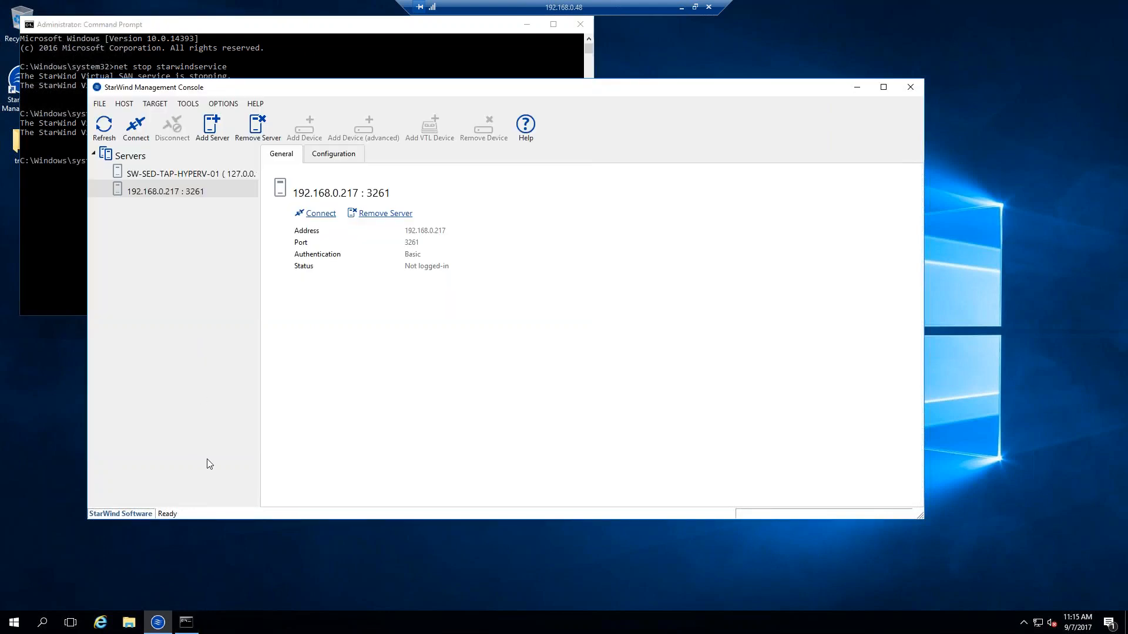
drag(276, 94, 299, 102)
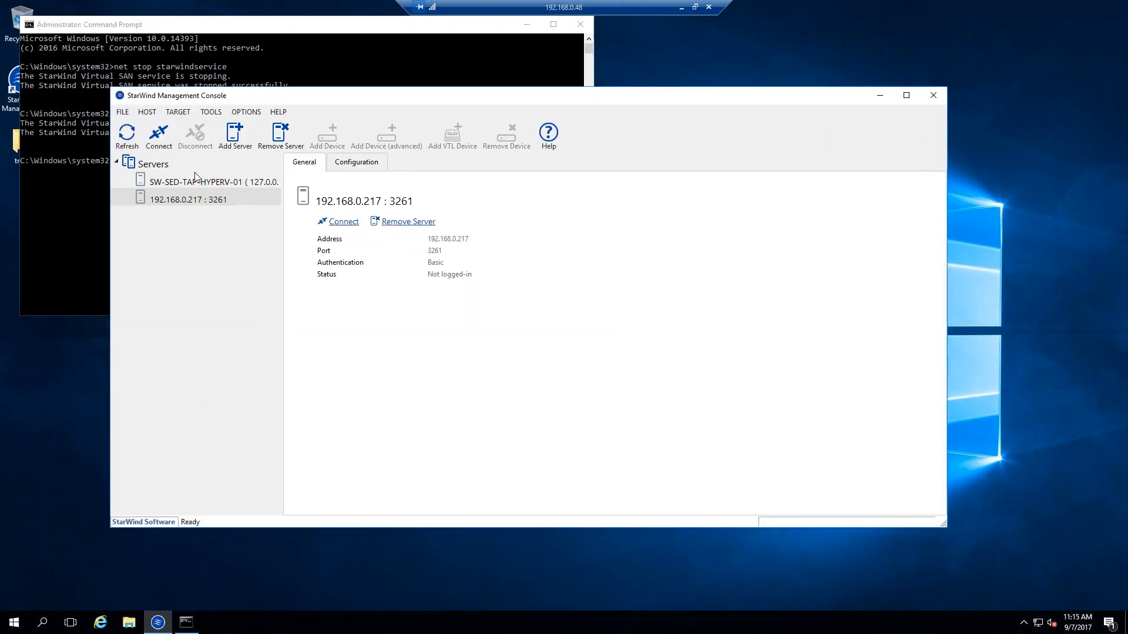
click(194, 181)
click(157, 140)
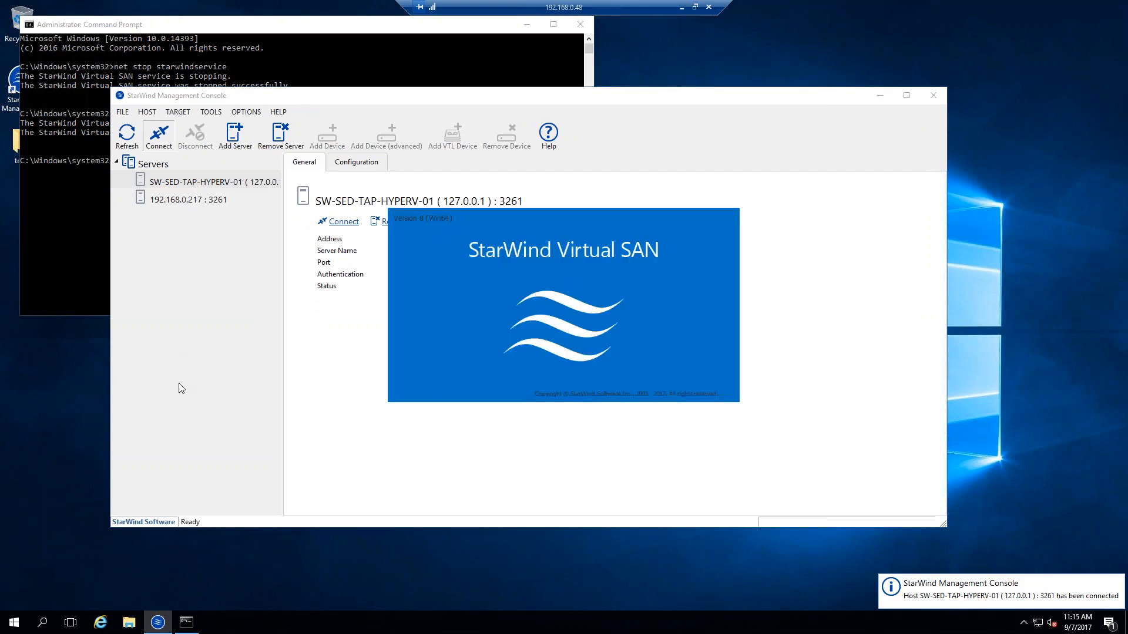
click(188, 253)
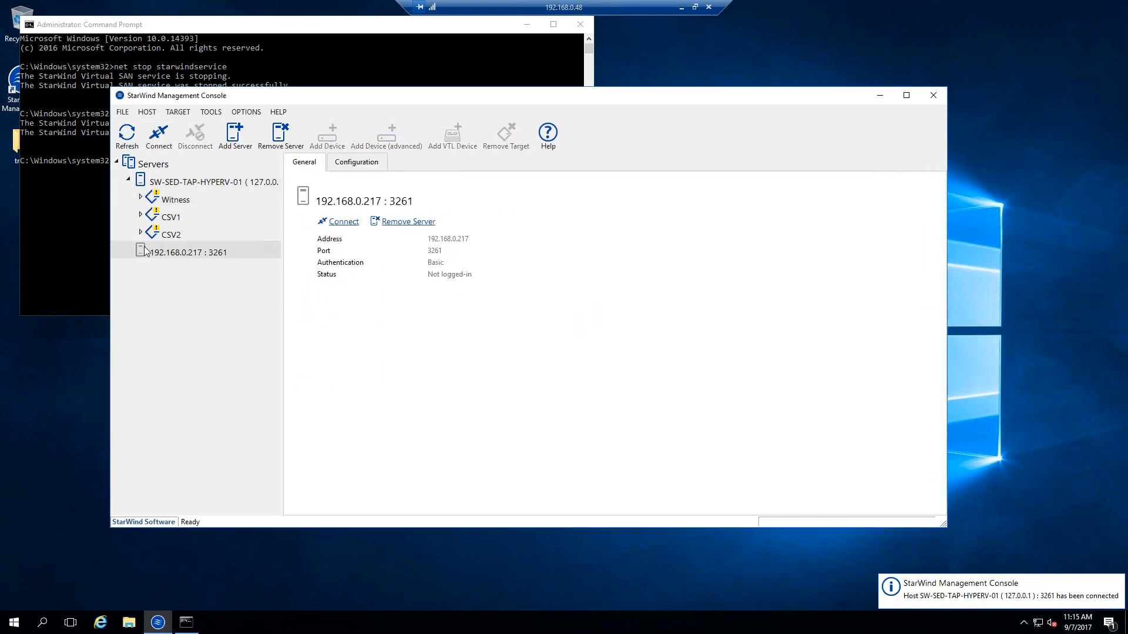
click(157, 140)
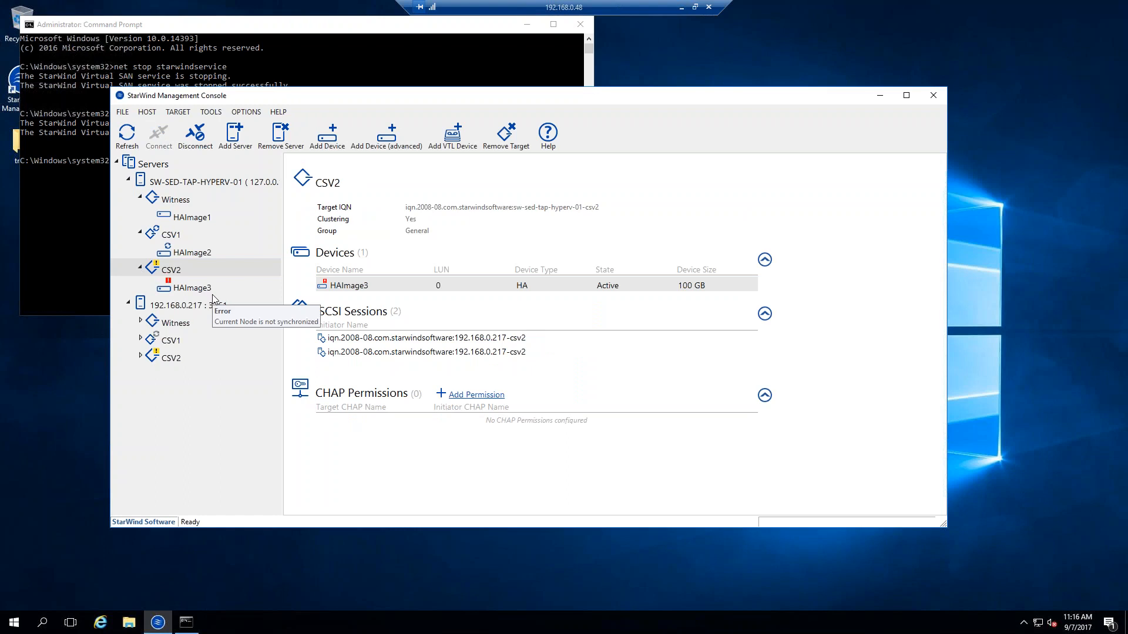
- Examine the synchronization and health status of HAImage1, HAImage2 and HAImage3 on SW-SED-TAP-HYPERV-01
click(190, 224)
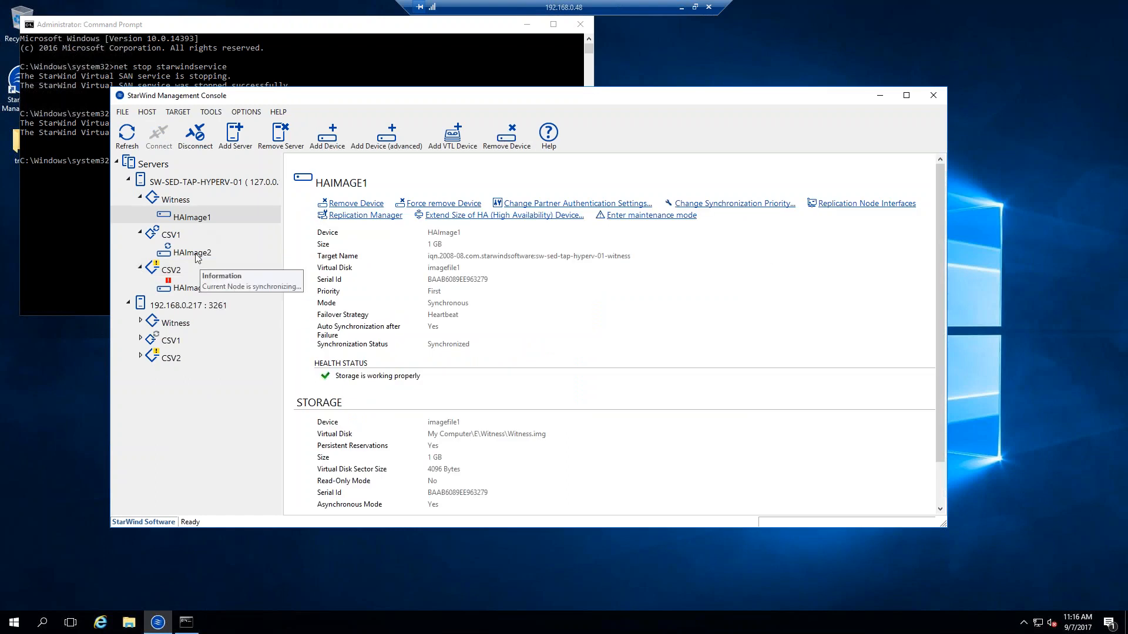
click(194, 253)
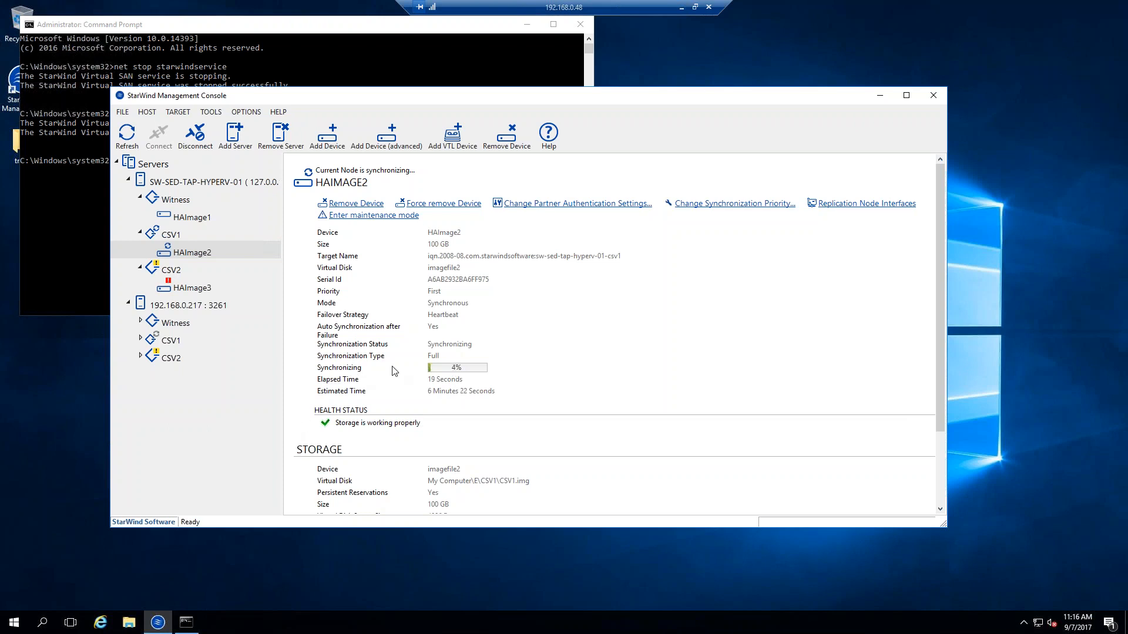
click(178, 288)
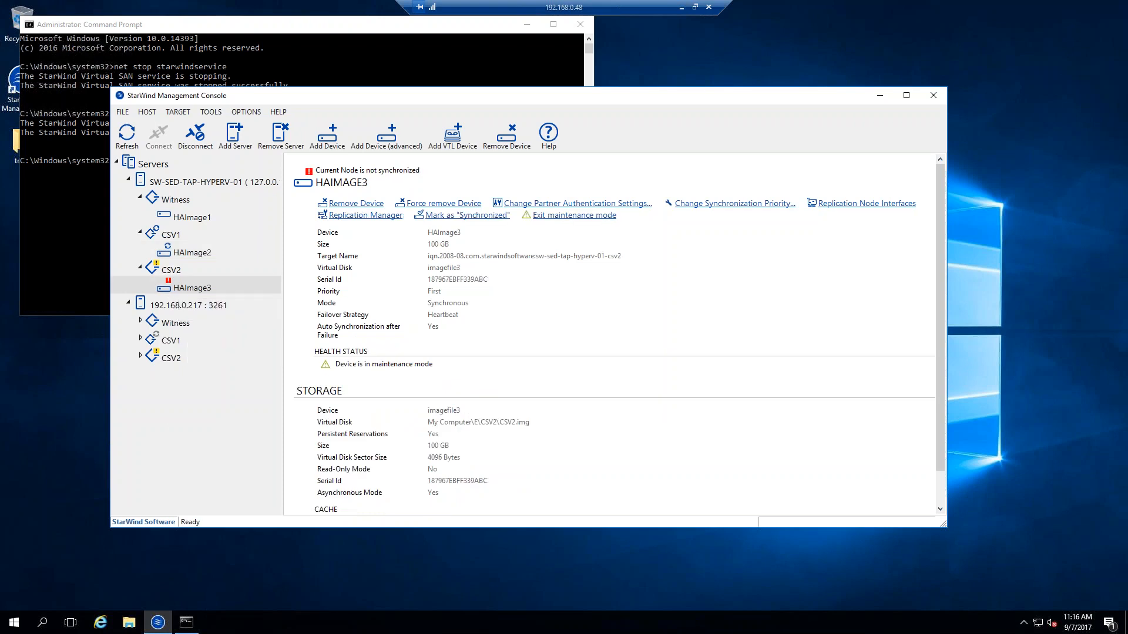
- Take HAImage3 under CSV2 on SW-SED-TAP-HYPERV-01 out of maintenance mode
right_click(192, 291)
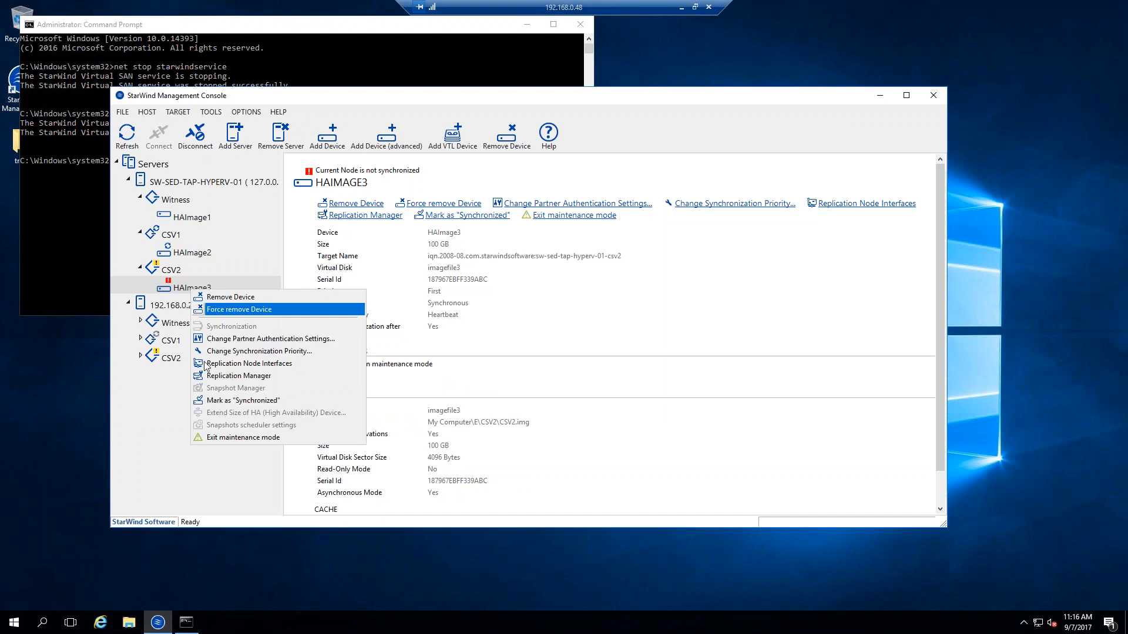
click(241, 438)
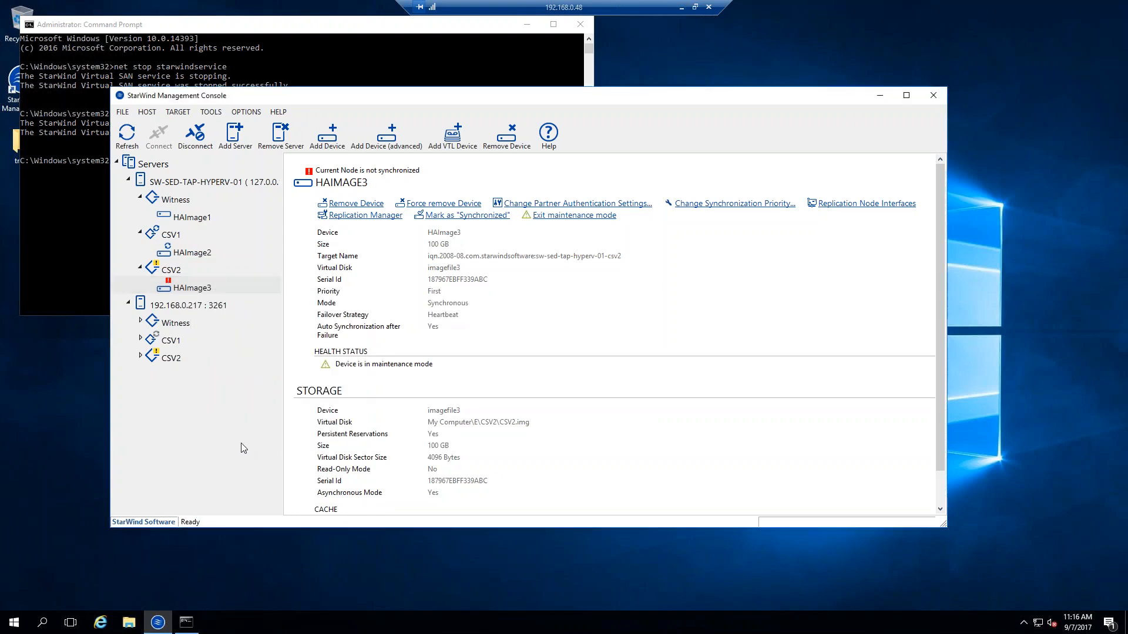
- Expand CSV2 on the 192.168.0.217 server and compare the synchronization status of HAImage3 and HAImage2 on SW-SED-TAP-HYPERV-01
click(141, 356)
click(183, 285)
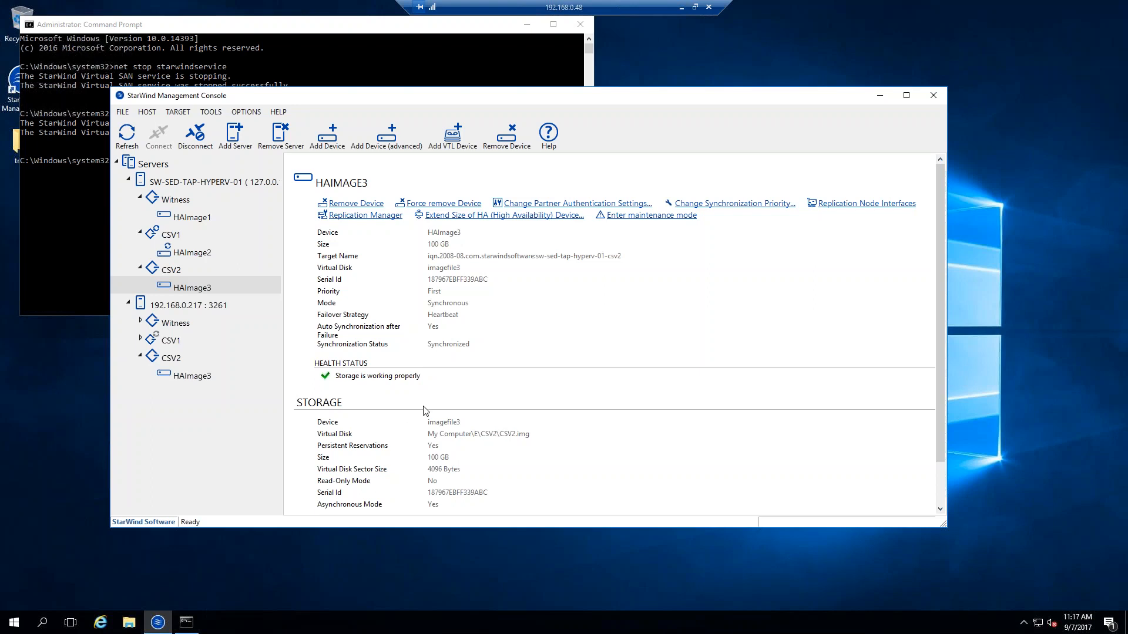
click(175, 257)
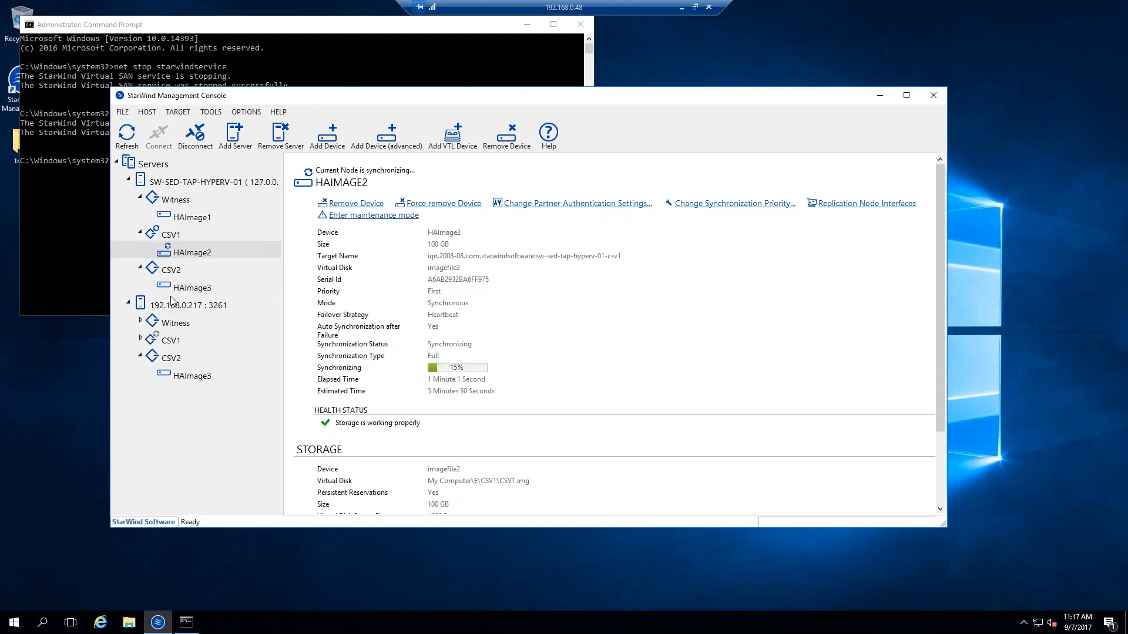